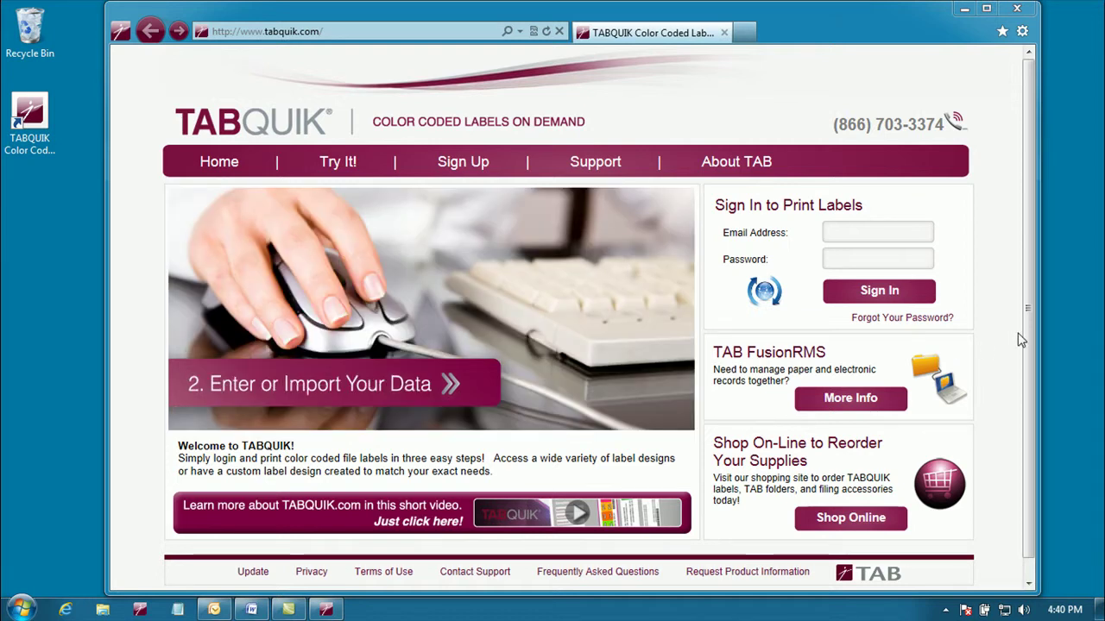
Step: Maximize the browser and bring up TABQUIK's 'Ready to Sign Up?' request form
click(982, 9)
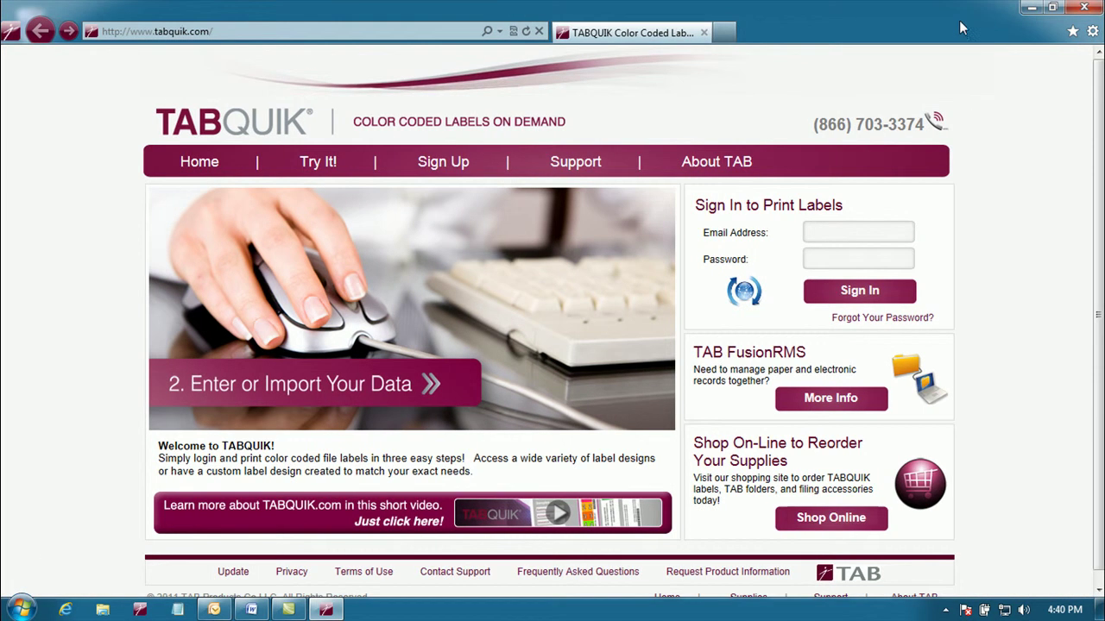
click(445, 164)
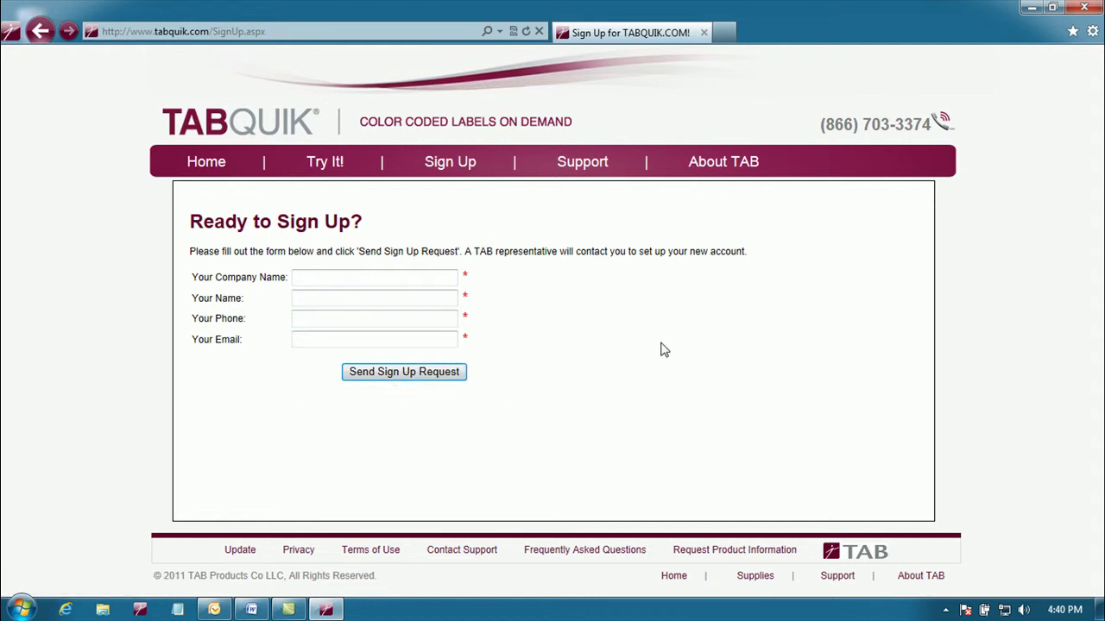
Step: Close the sign-up page and select the Username/Password lines in the NEW TABQUIK.COM Account email
click(1086, 9)
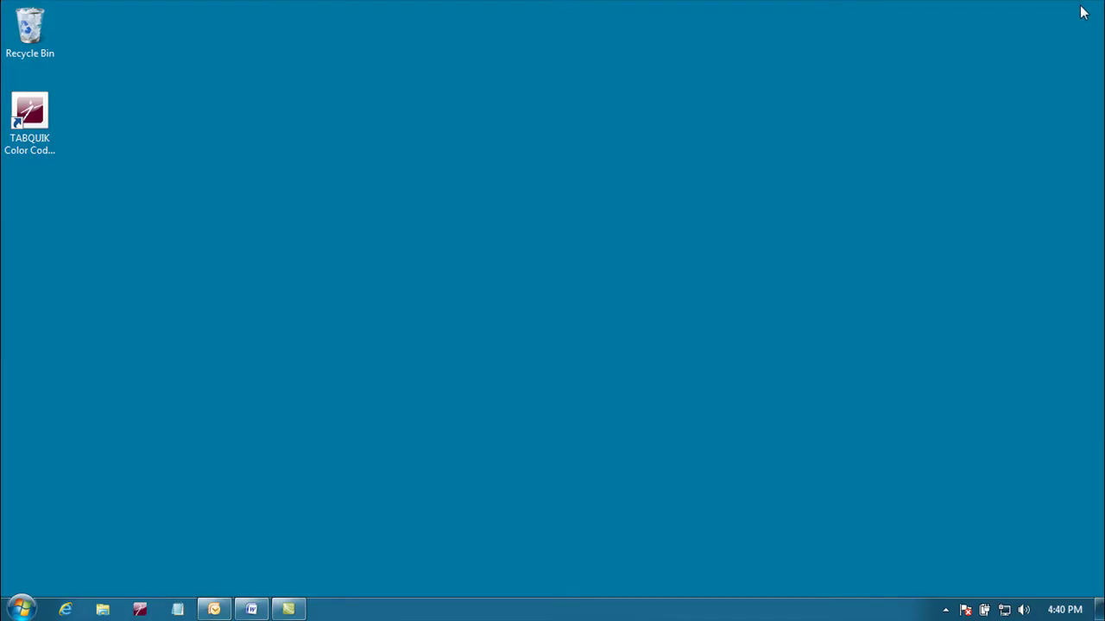
click(216, 611)
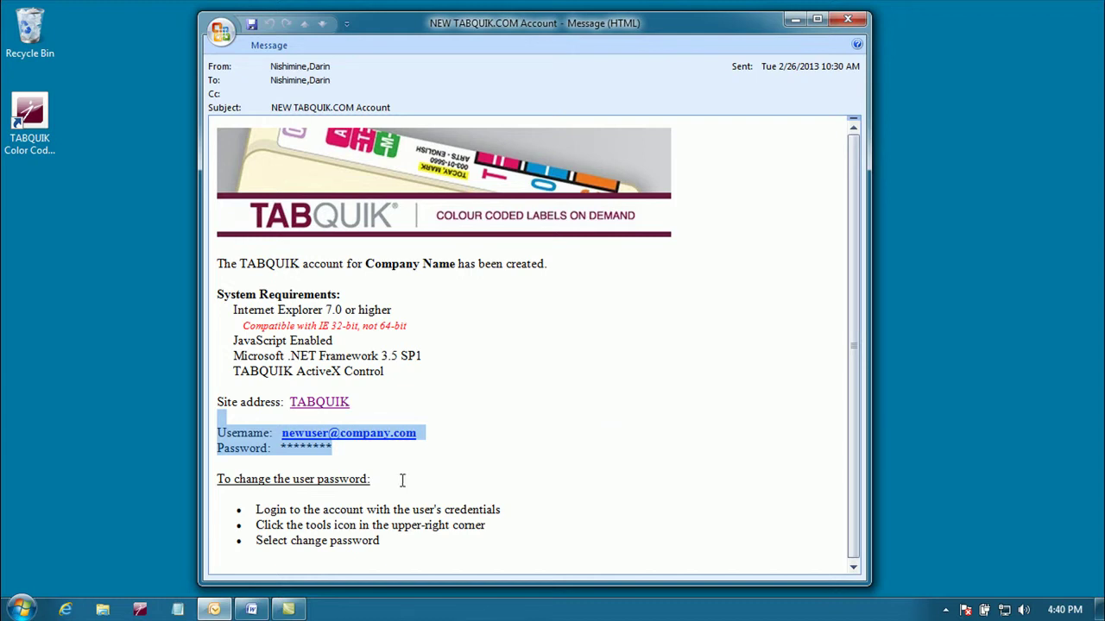
click(495, 452)
drag(333, 448, 205, 430)
Step: Open the emailed TABQUIK link, maximize it, and sign in with the account email and password
click(322, 408)
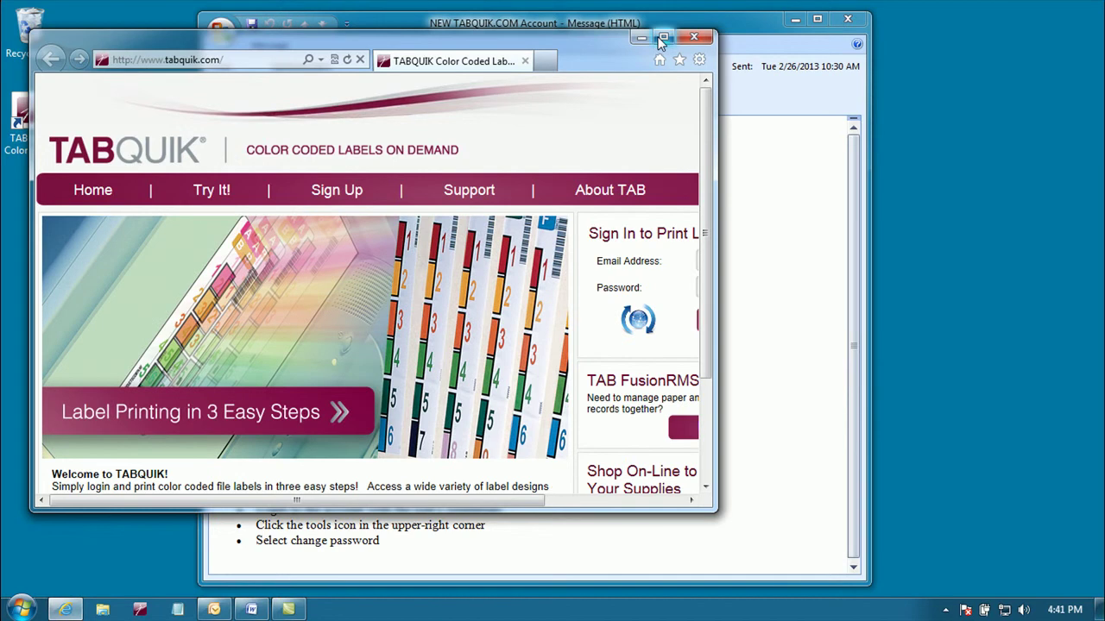
click(661, 38)
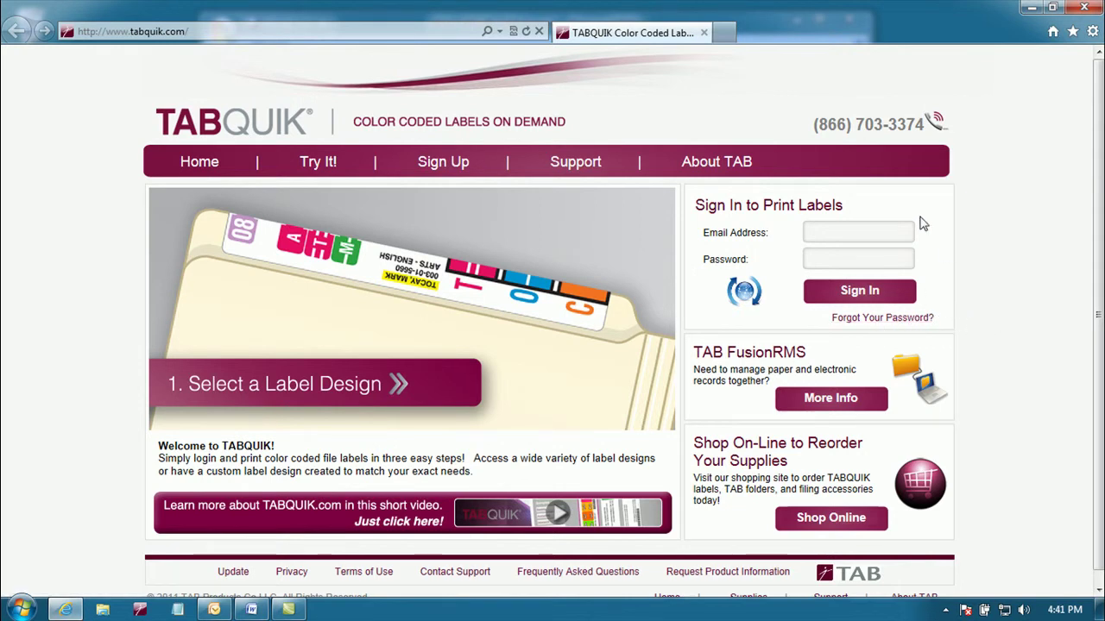
click(868, 229)
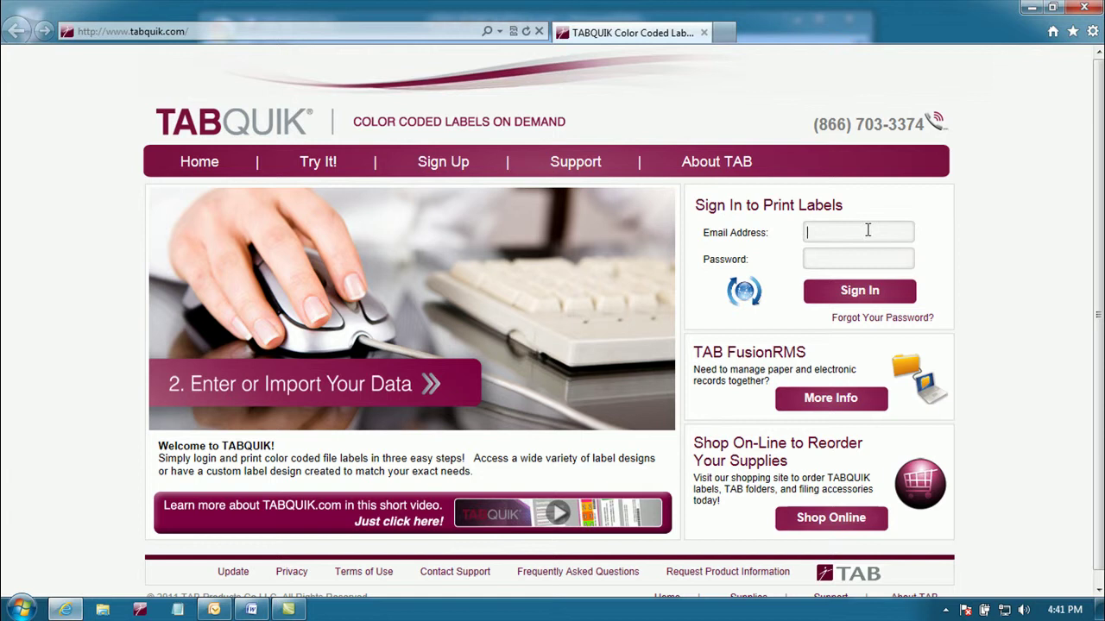
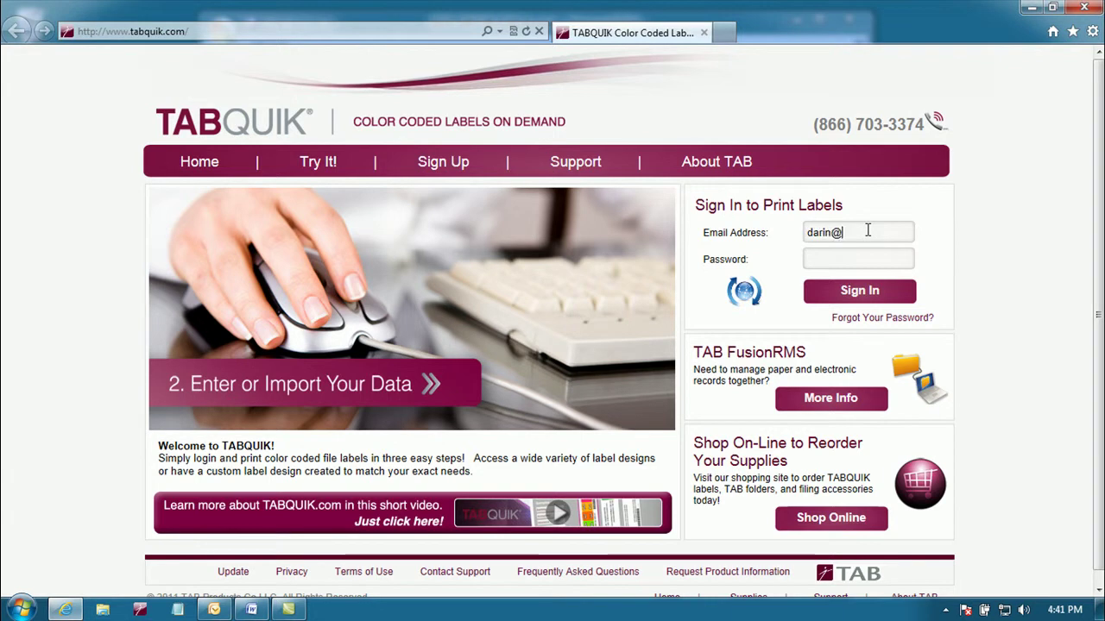
key(Tab)
text(•)
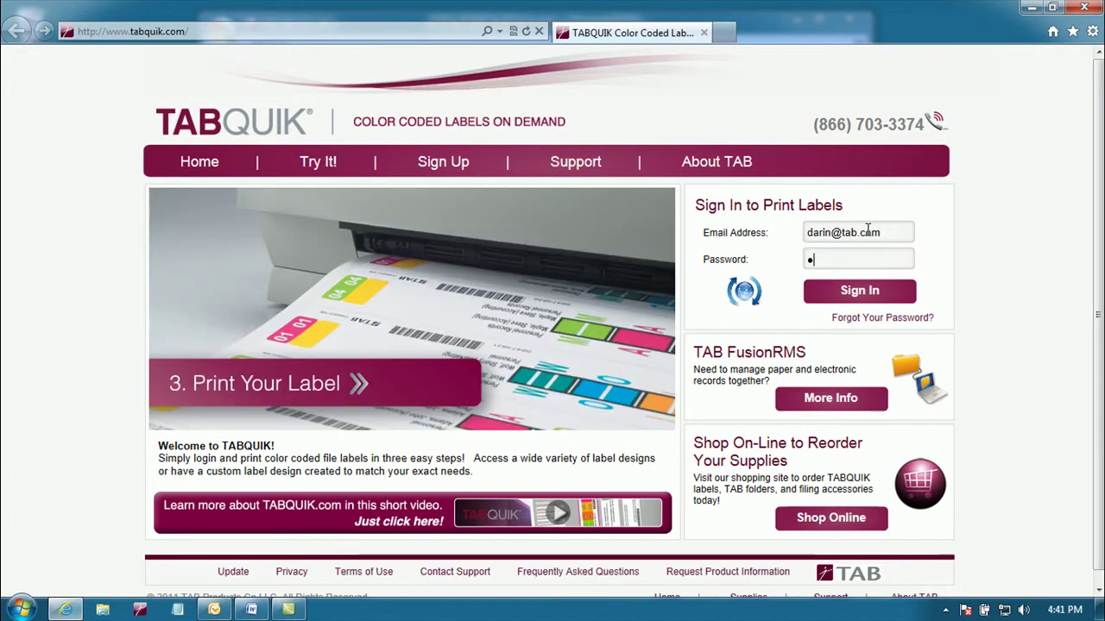
text(•••••)
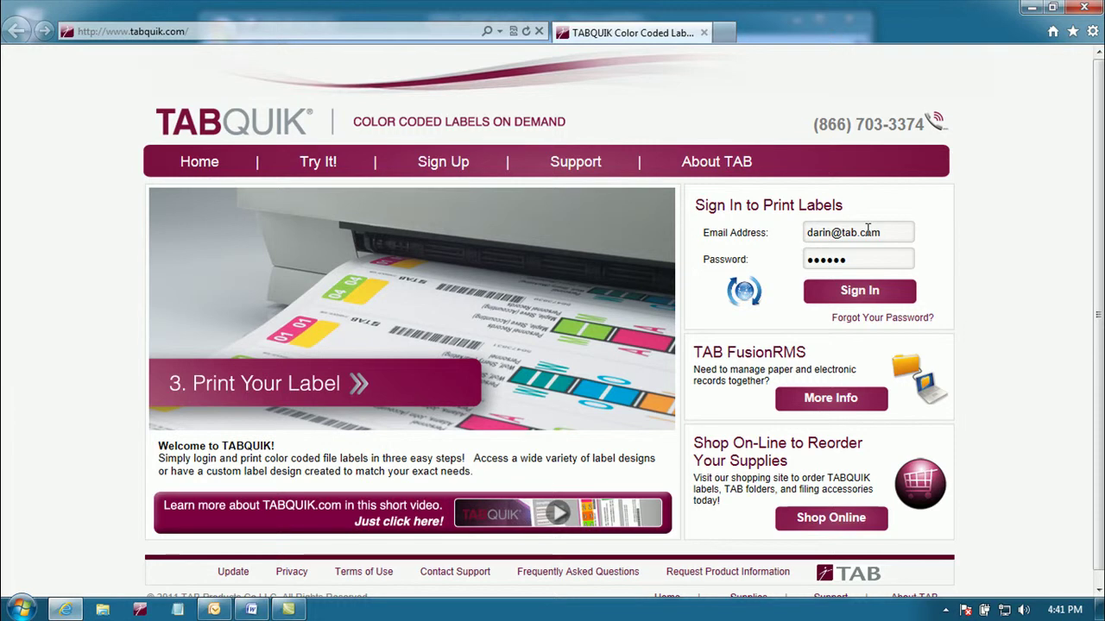
click(872, 291)
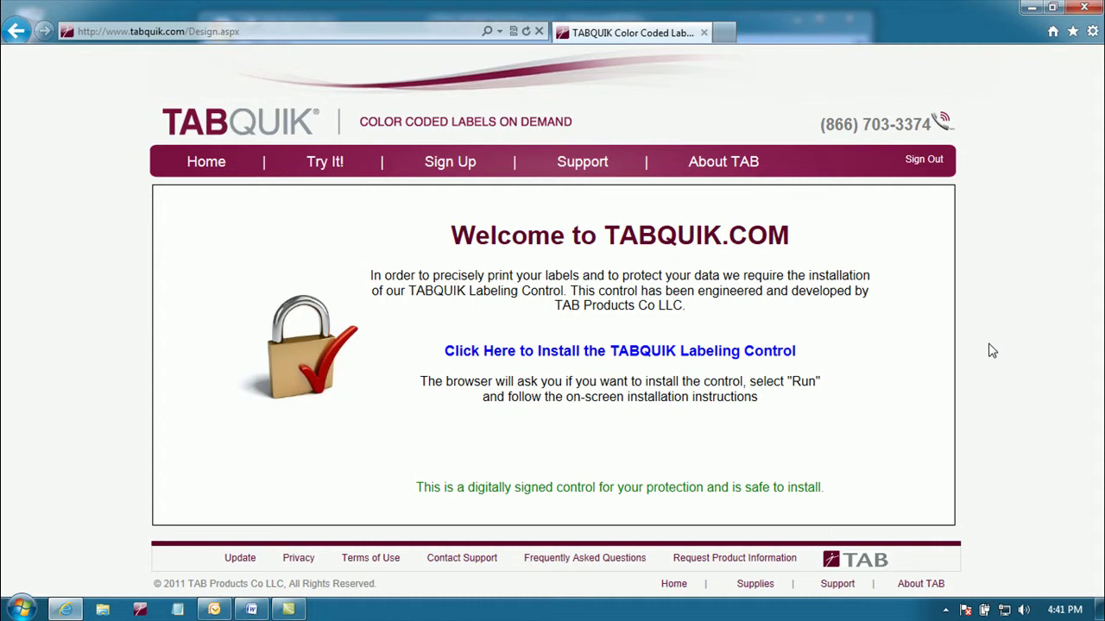
Step: Install the TABQUIK Labeling Control, then open Print Labels and allow the add-on
click(740, 352)
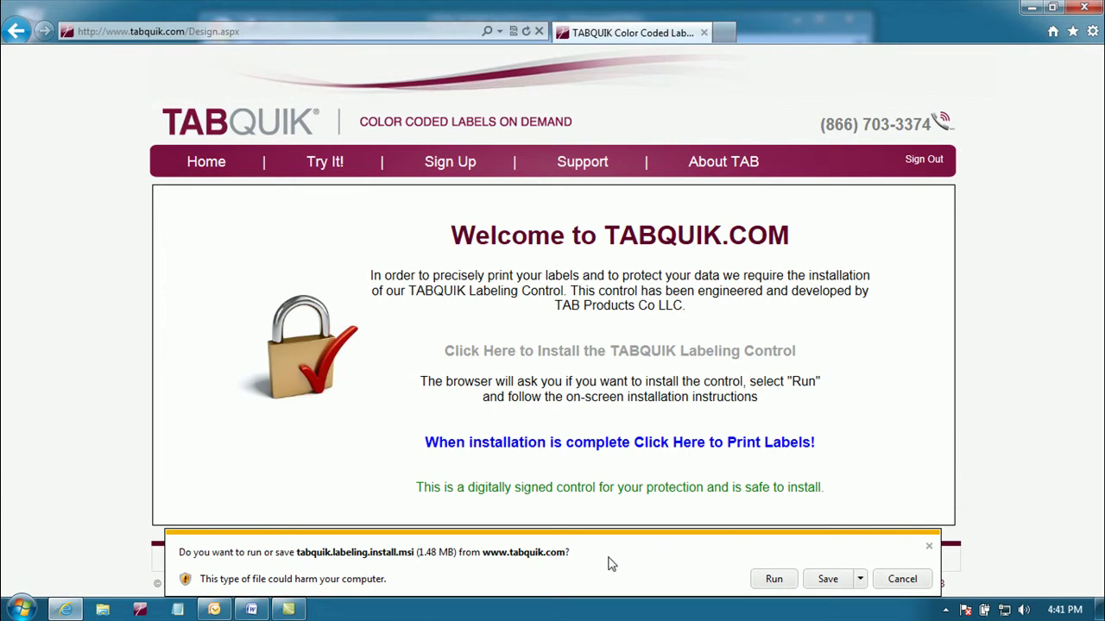
click(775, 579)
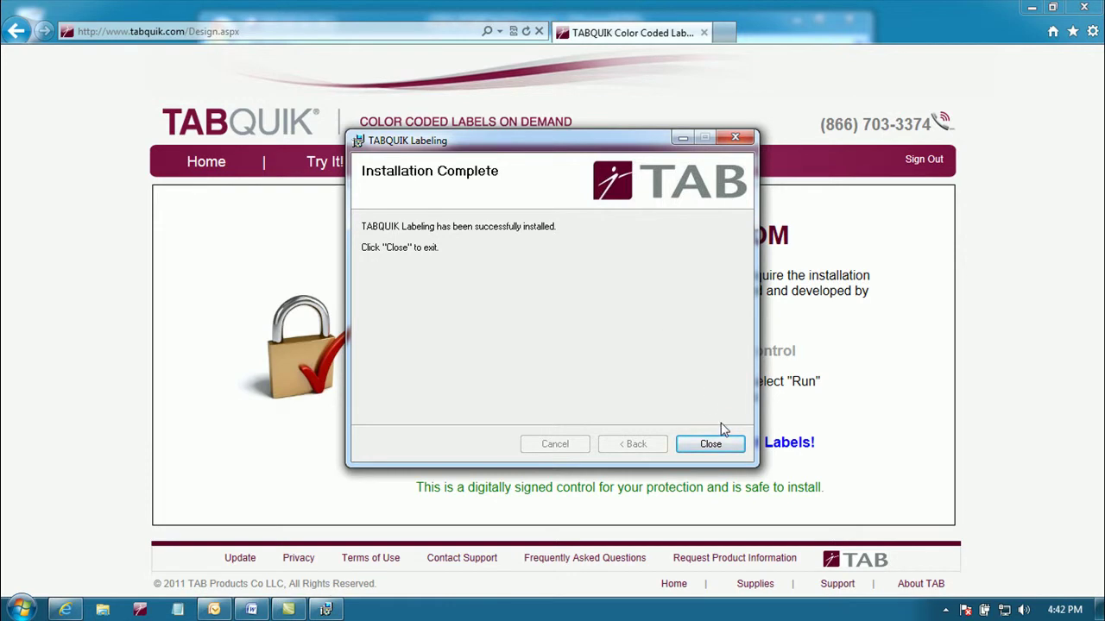
click(723, 451)
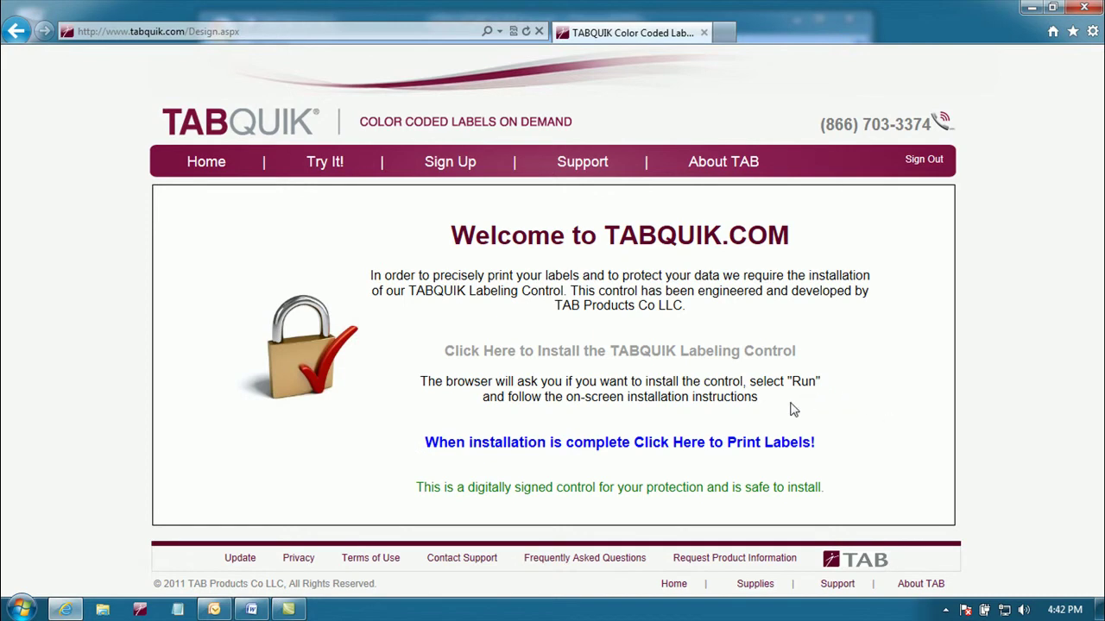
click(682, 443)
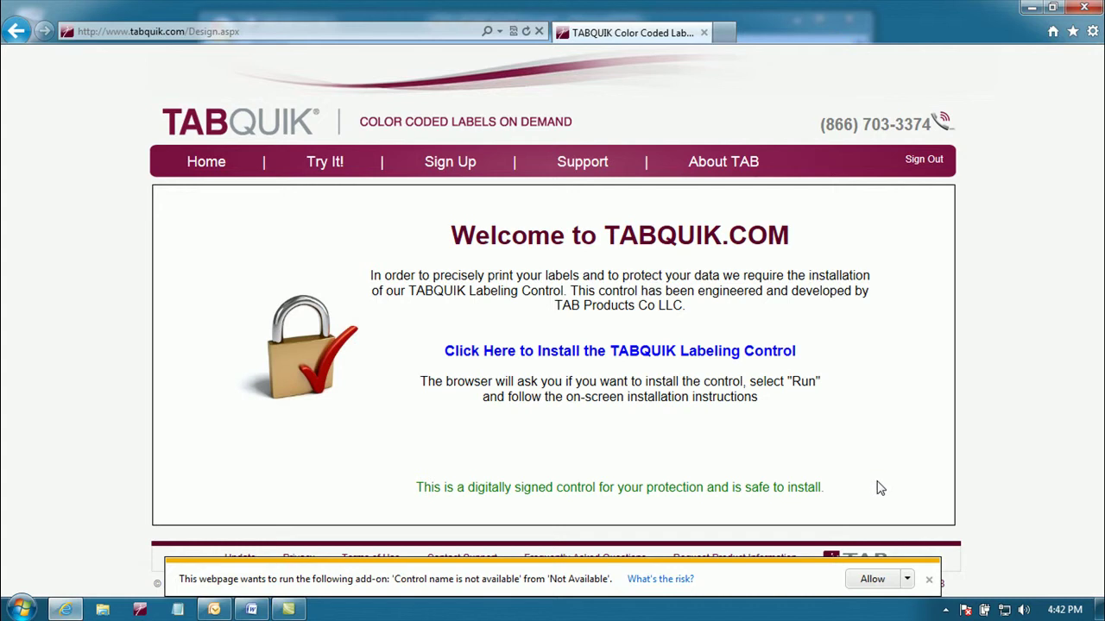
click(868, 581)
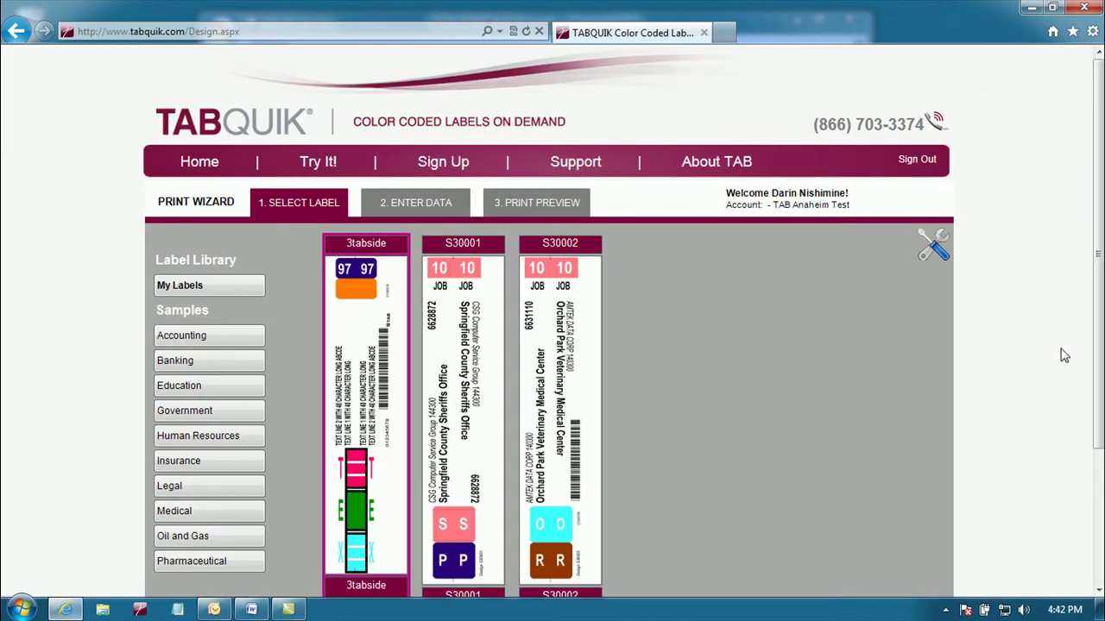
drag(1093, 345, 1095, 408)
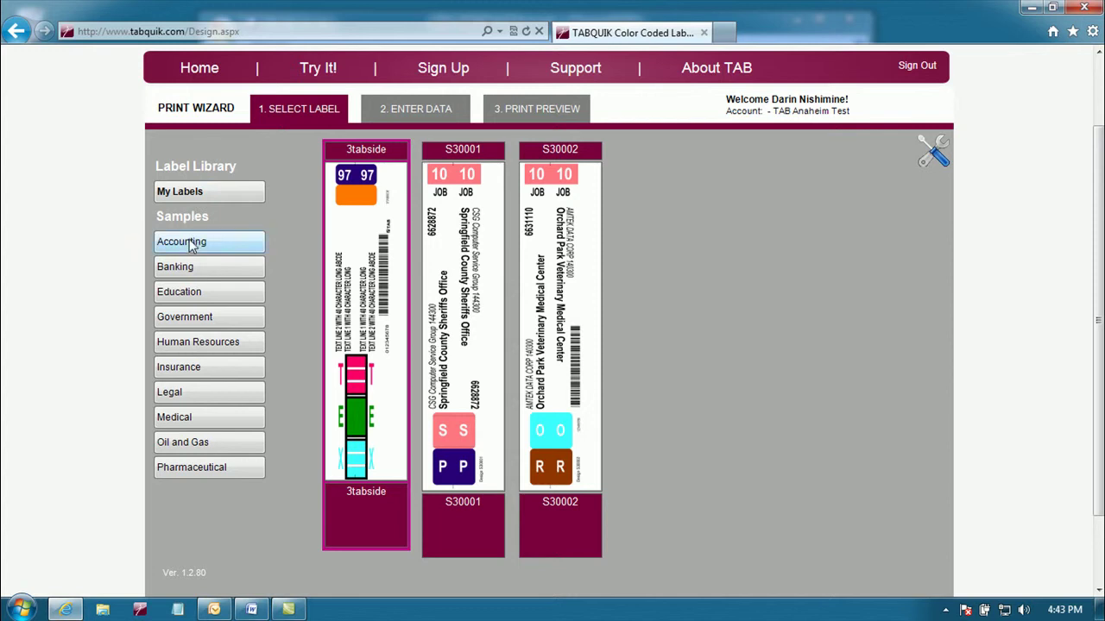
click(186, 269)
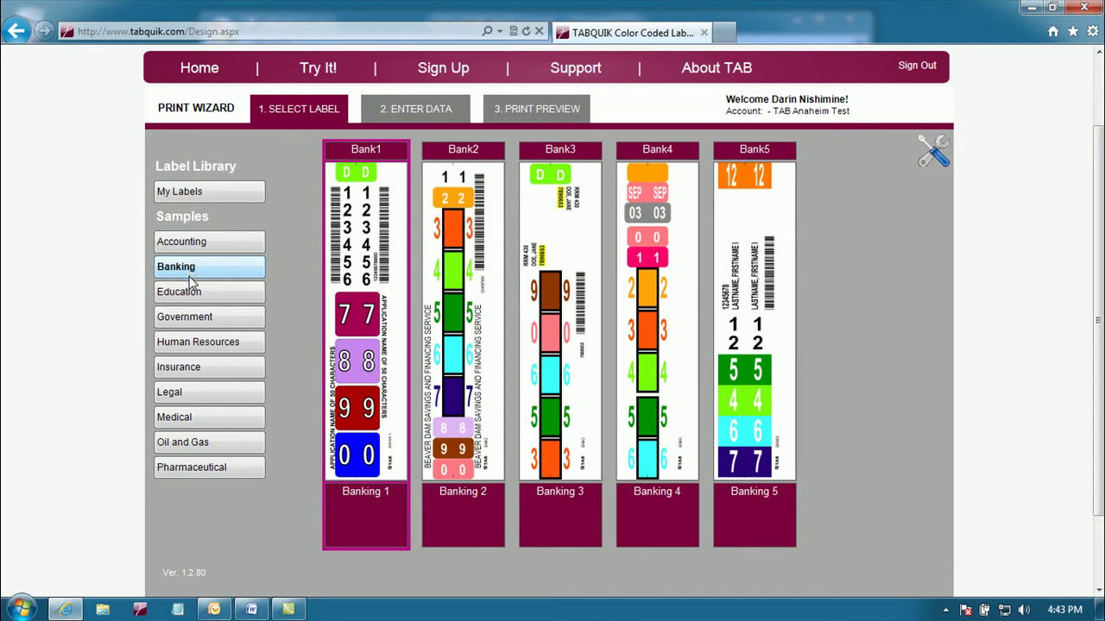
click(186, 292)
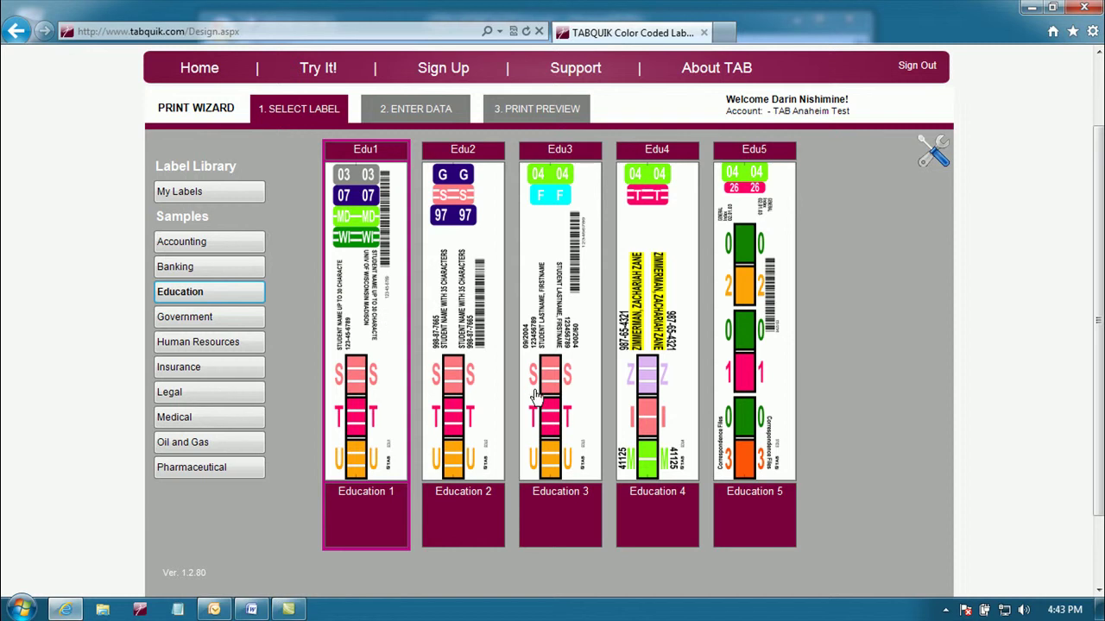
click(214, 192)
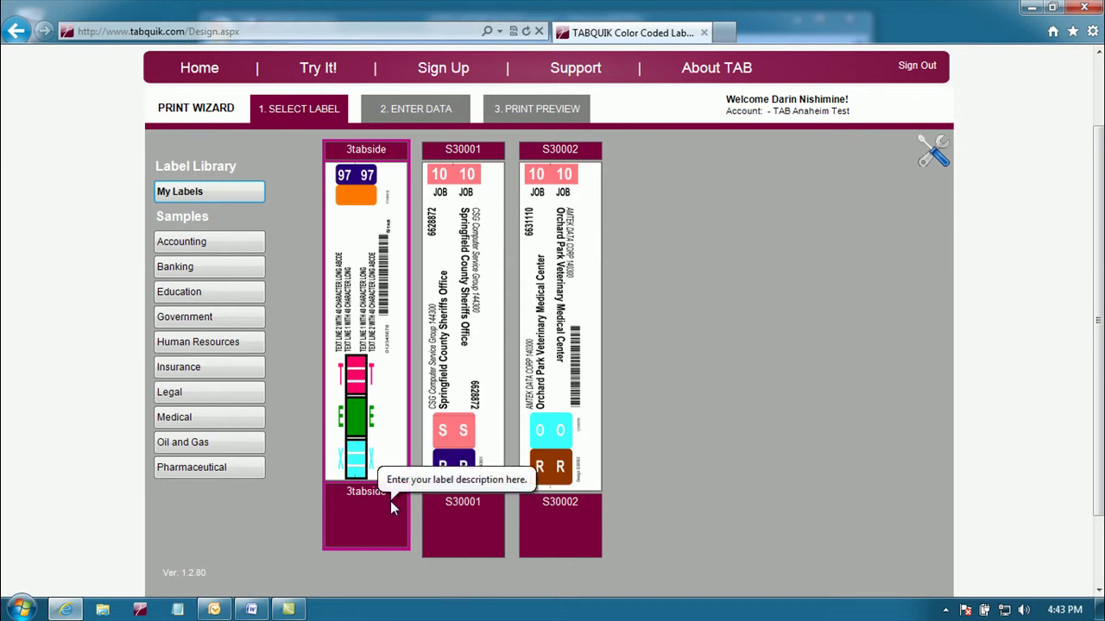
Step: Replace the 3tabside description with 'Human Resources' and enter 'Accounting' for S30001
drag(390, 501, 331, 492)
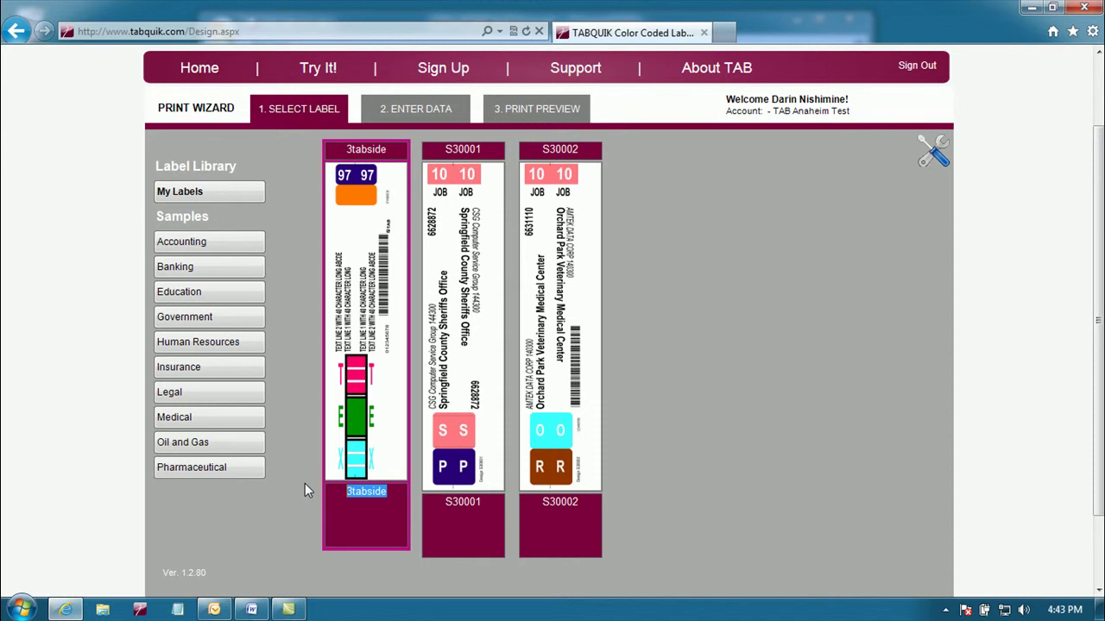
text(Human Resou)
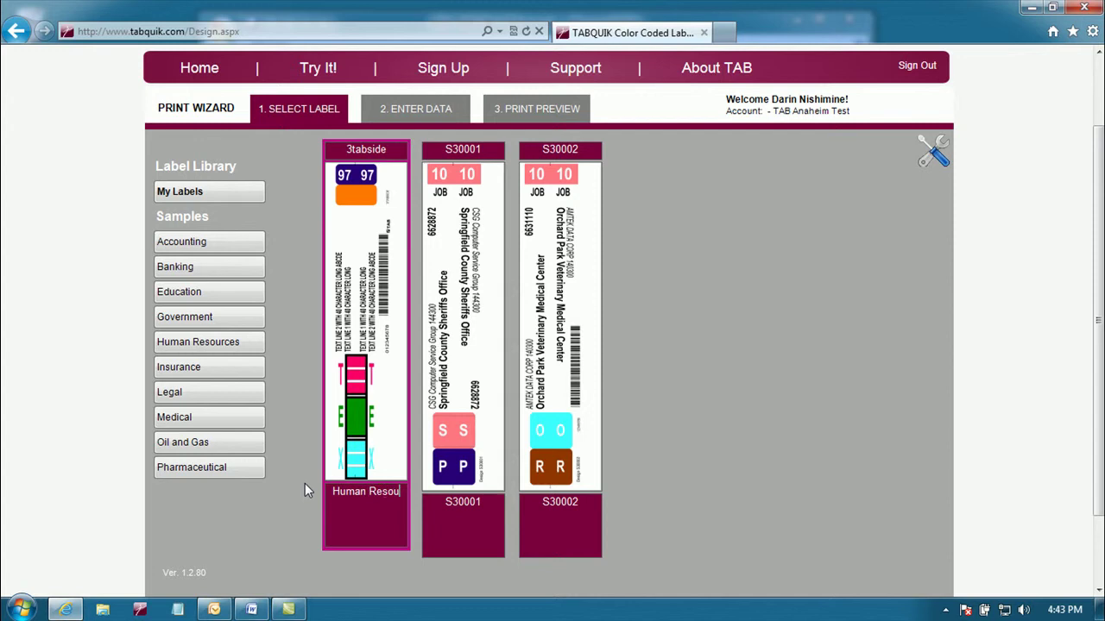
text(rces)
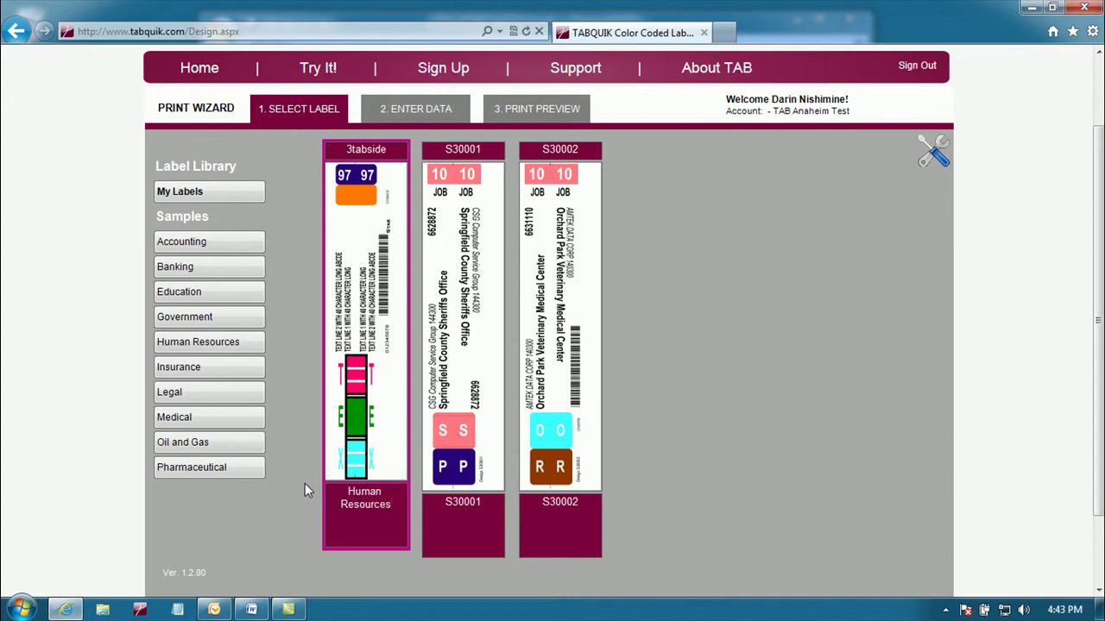
key(Tab)
text(Accounting)
Step: Choose the 3tabside design and fill row 5: User Name, a street line, color 4, year 13, barcode 00001
click(350, 225)
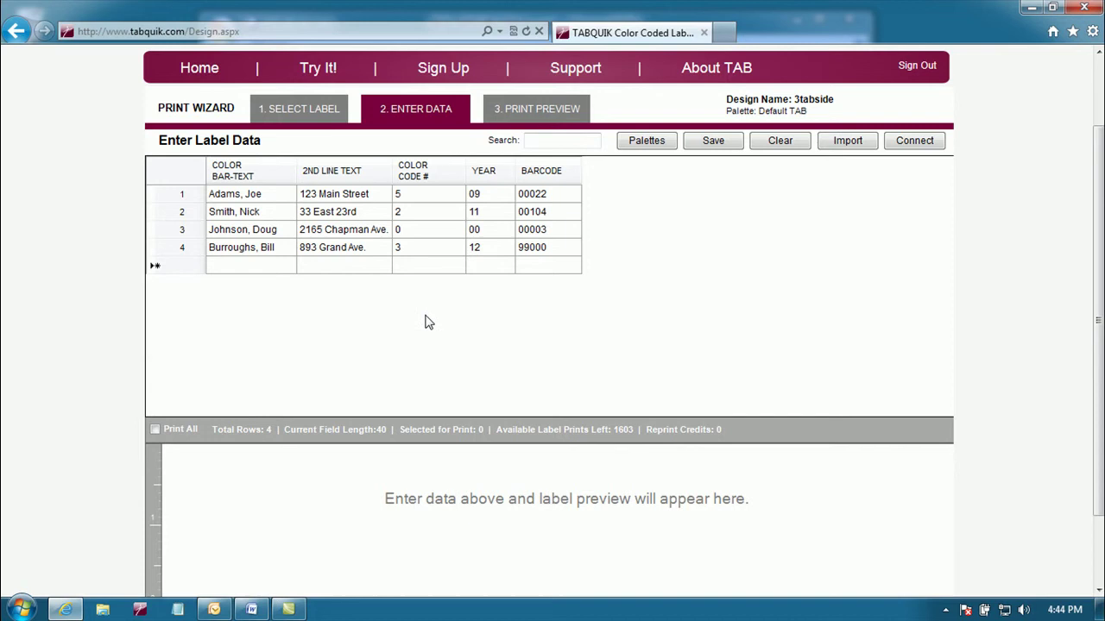
click(245, 265)
text(U)
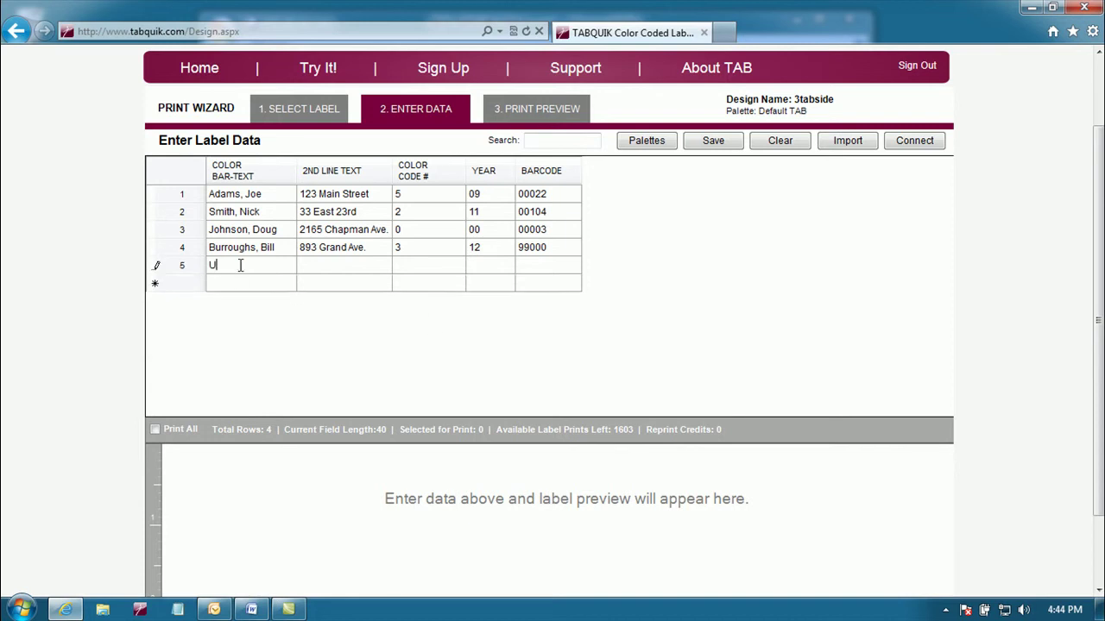
text(ser Name)
key(Tab)
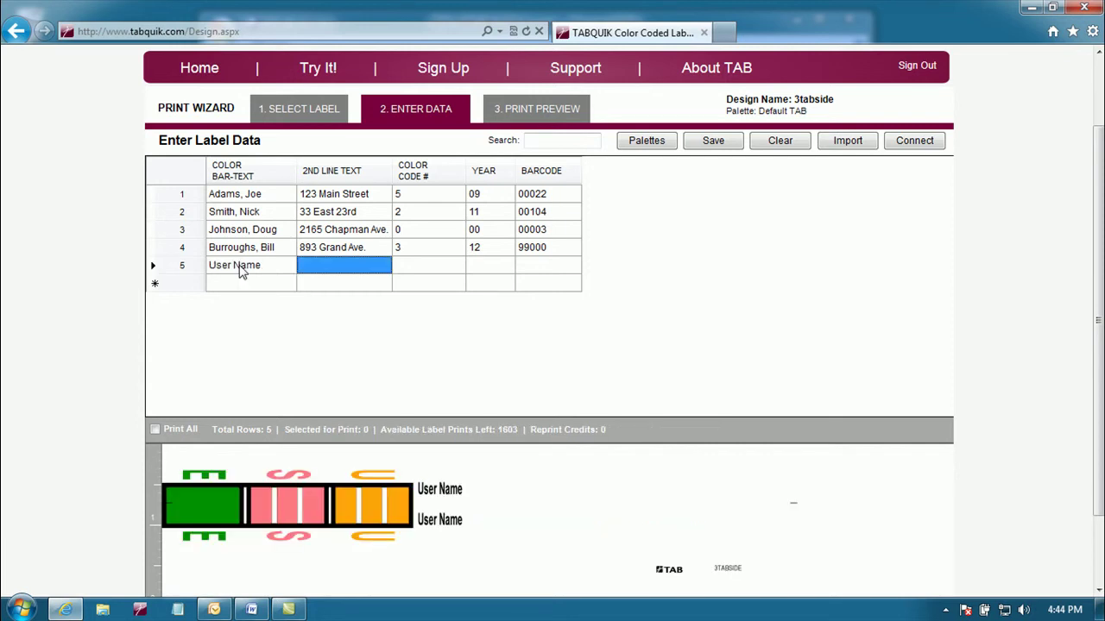
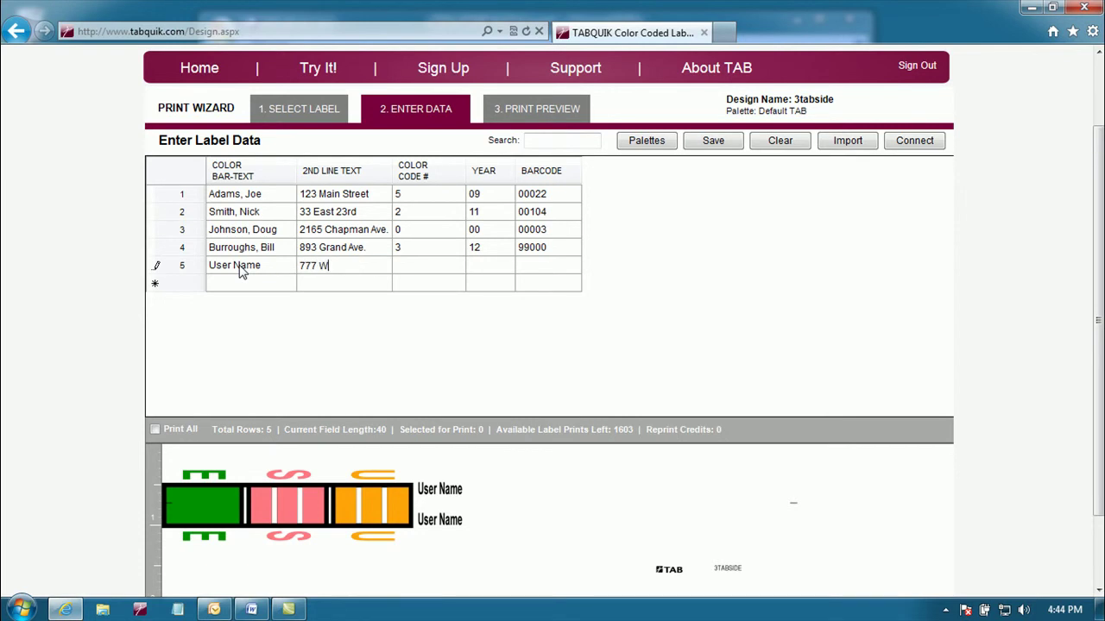
key(Escape)
key(Tab)
text(4)
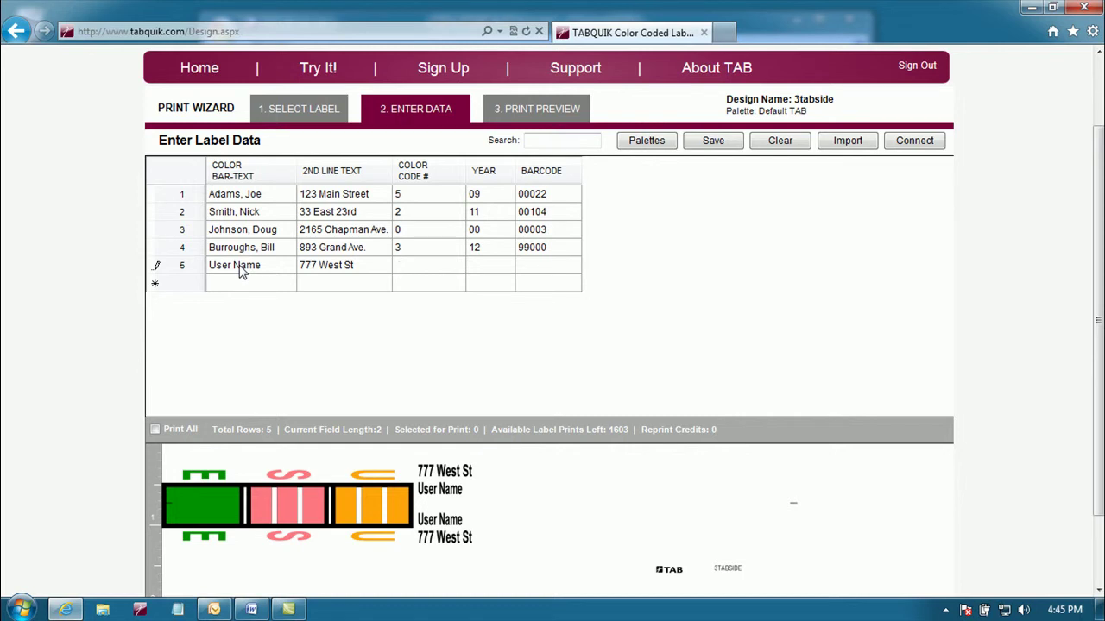
key(Tab)
text(13)
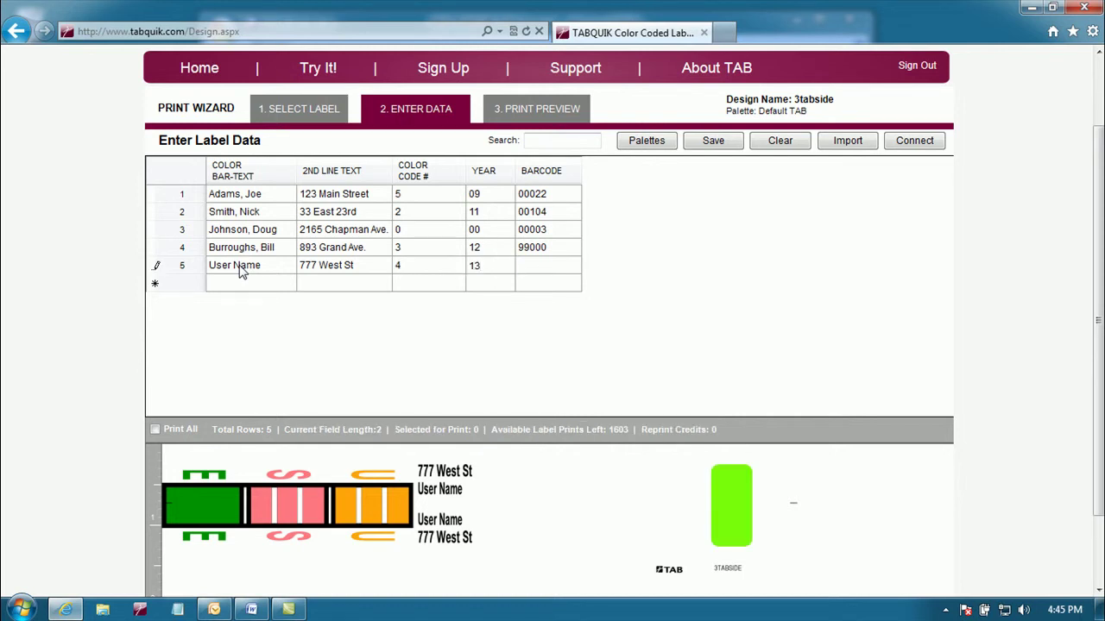
key(Tab)
text(00001)
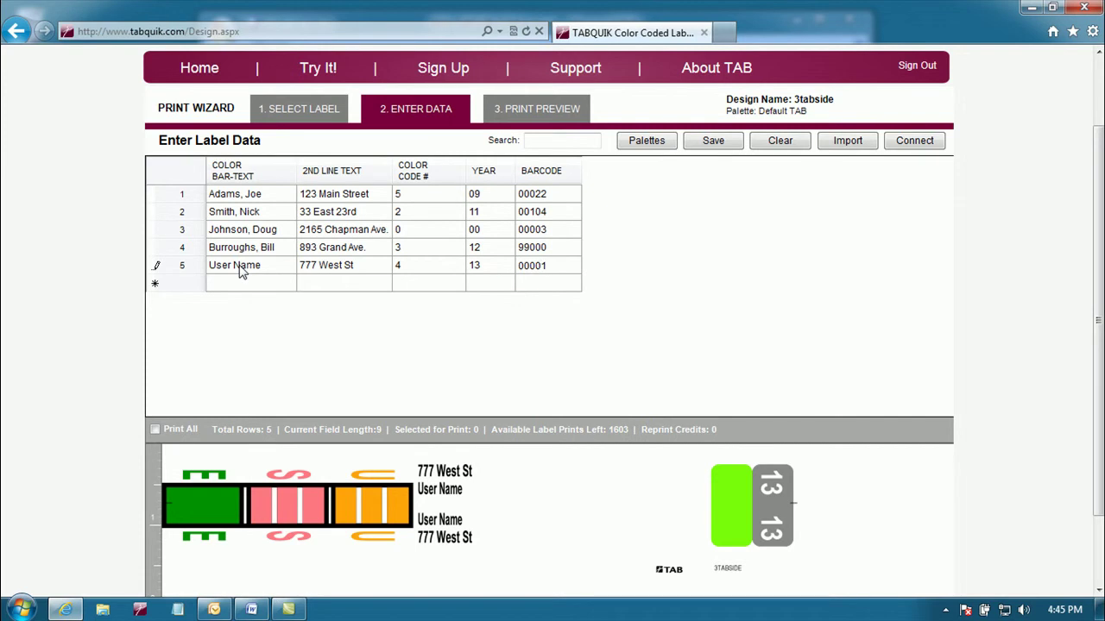
click(234, 285)
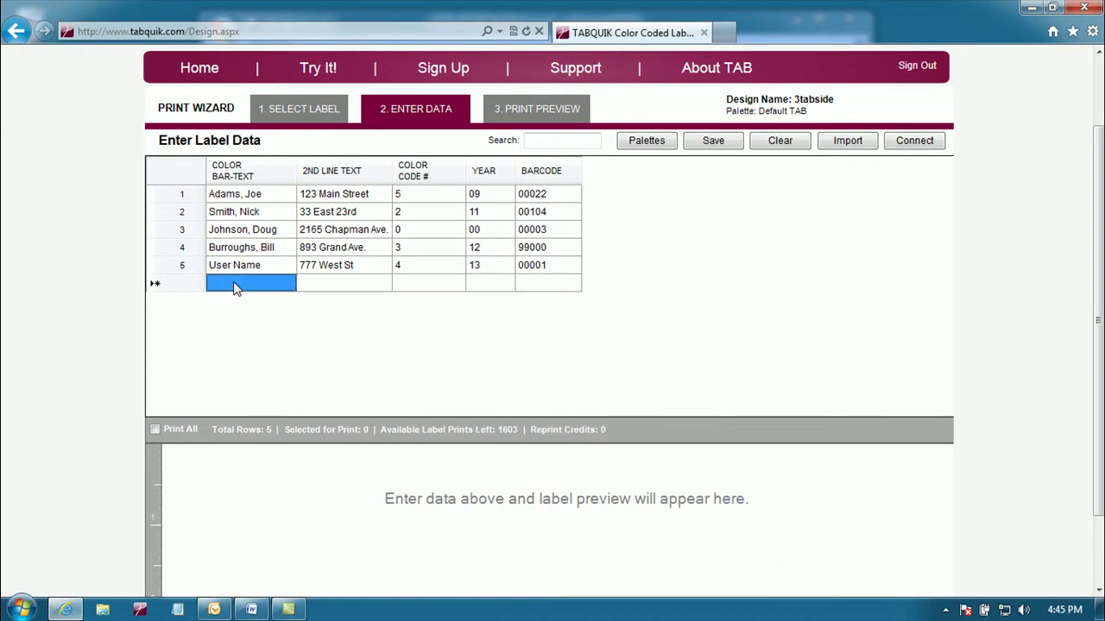
Step: Add a sixth row reading 'Next Label', then step up to rows 4 and 3 to preview labels
click(233, 285)
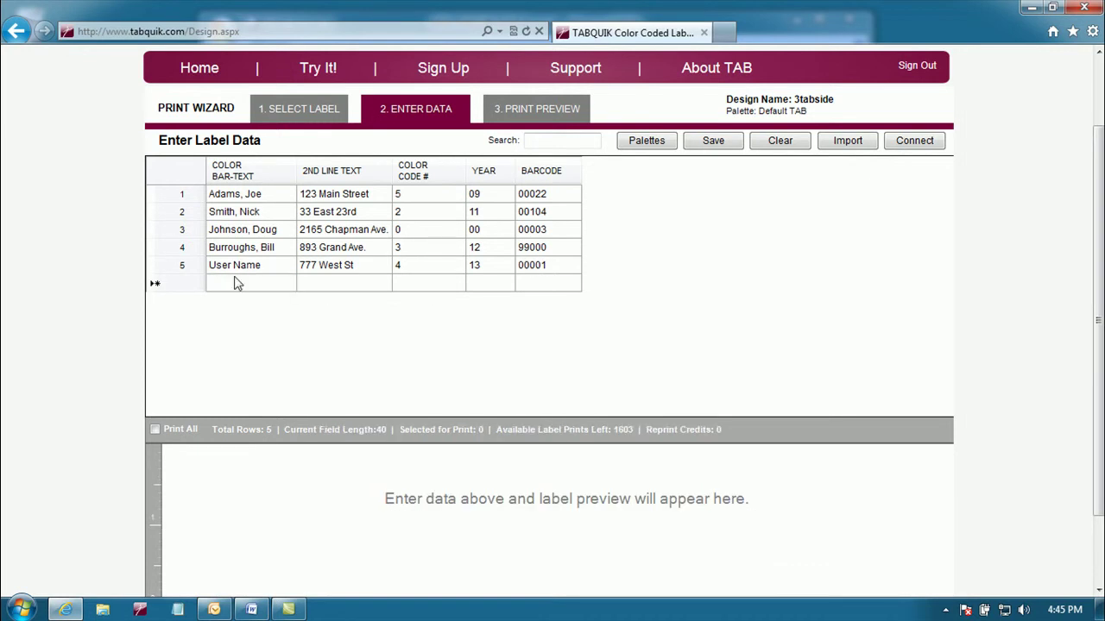
text(Next)
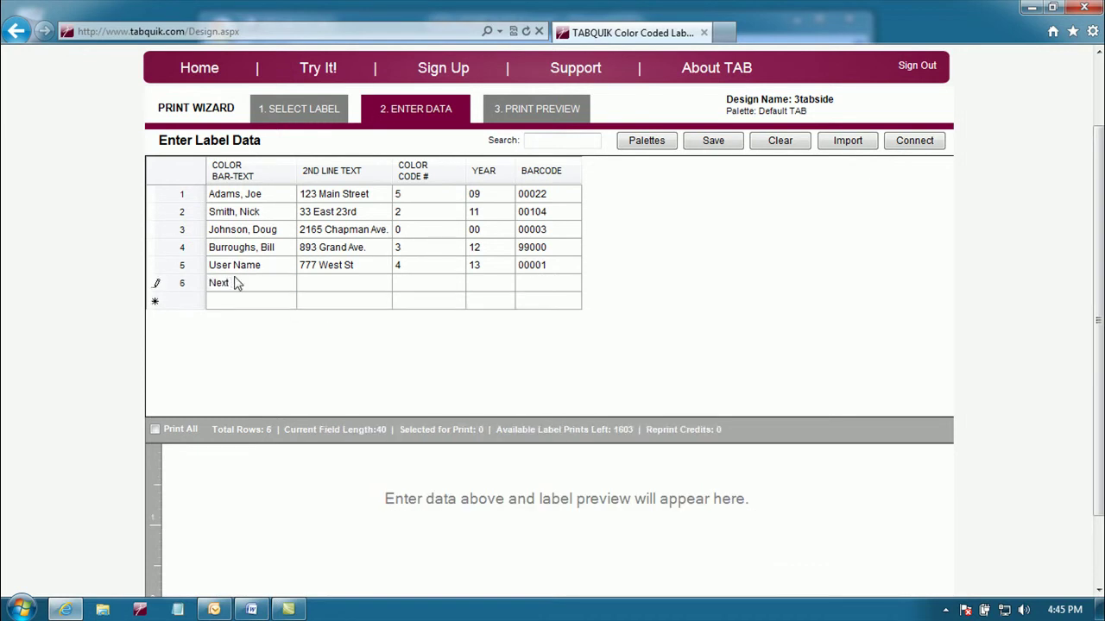
text( Label)
key(Up)
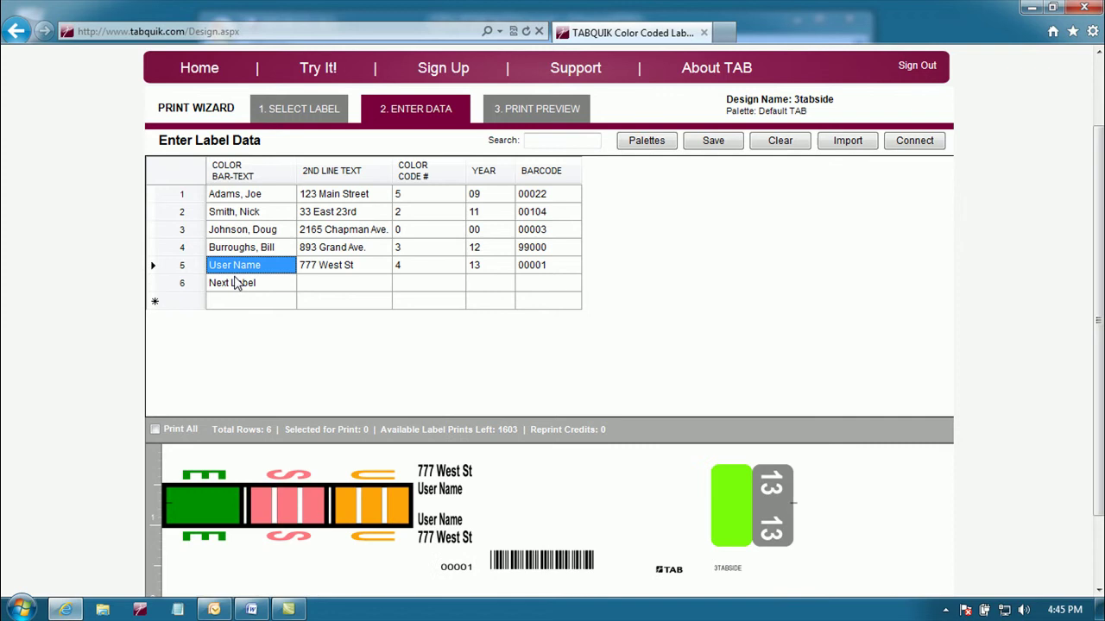
key(Up)
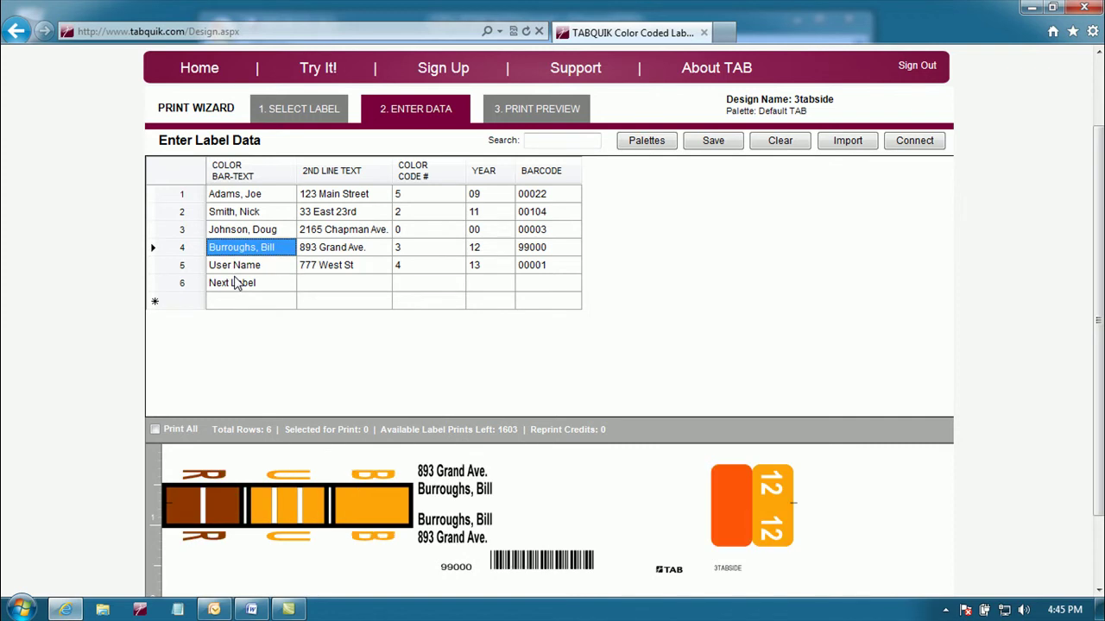
key(Up)
key(Up)
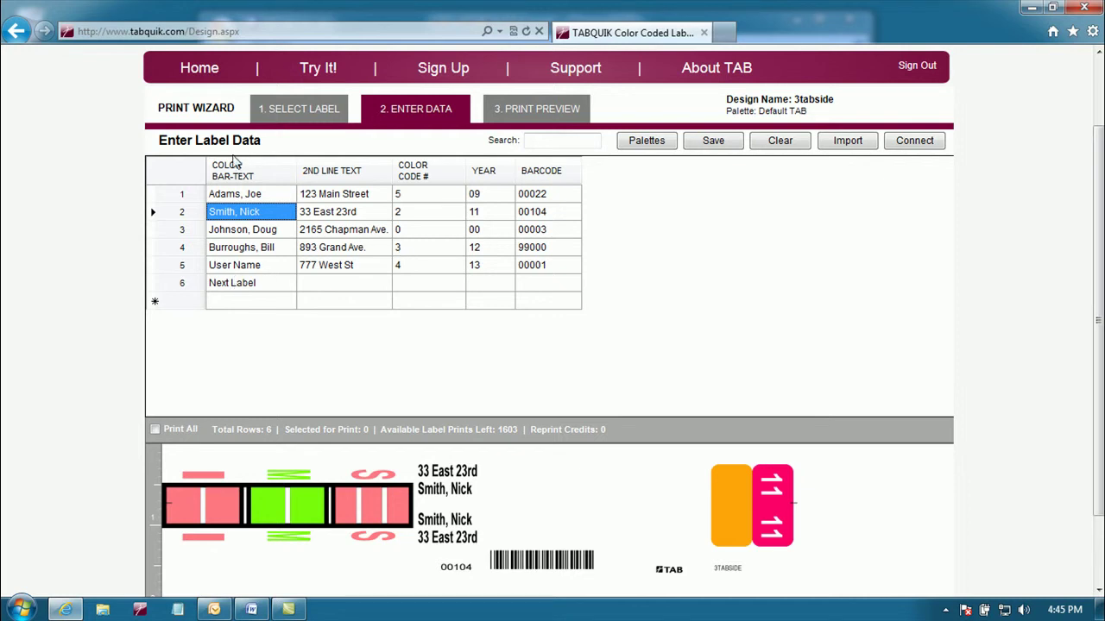
Step: Tick rows 1–3 for printing, then toggle Print All so the selected count reads 7
click(170, 196)
click(169, 212)
click(170, 231)
click(154, 430)
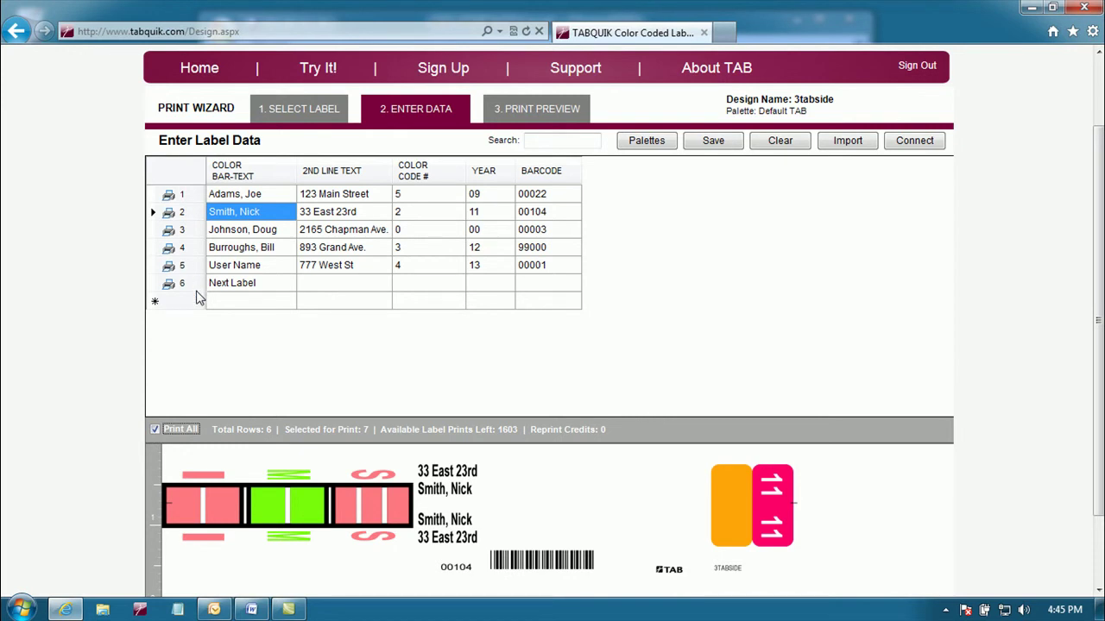
click(154, 430)
click(154, 429)
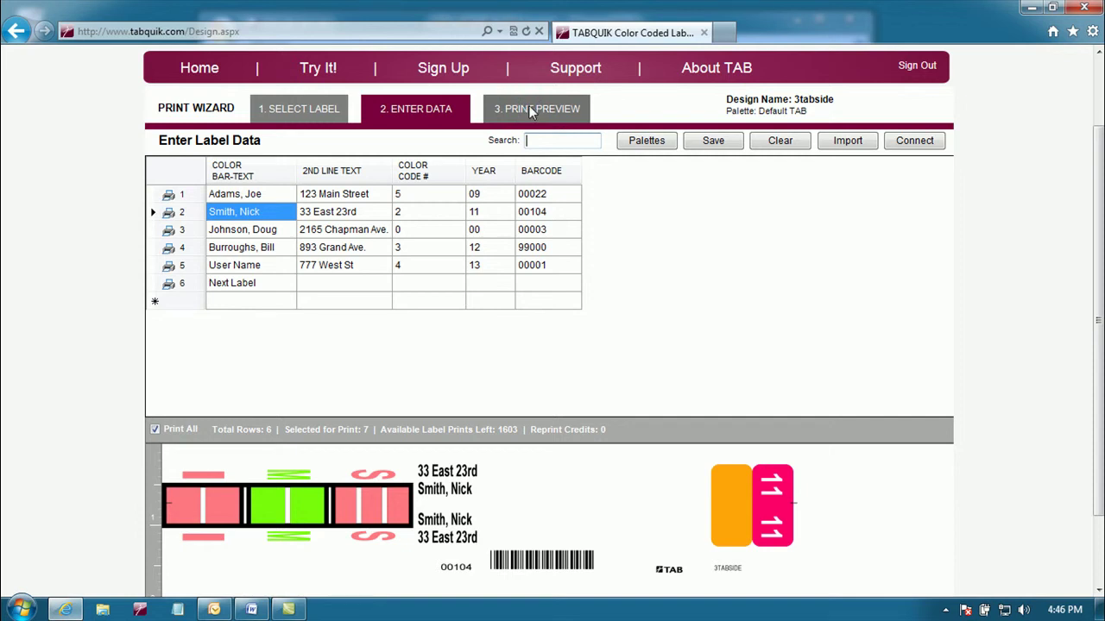
Step: In Print Preview, choose a Laser printer with the 6321-HA-CLCOM label stock
click(555, 105)
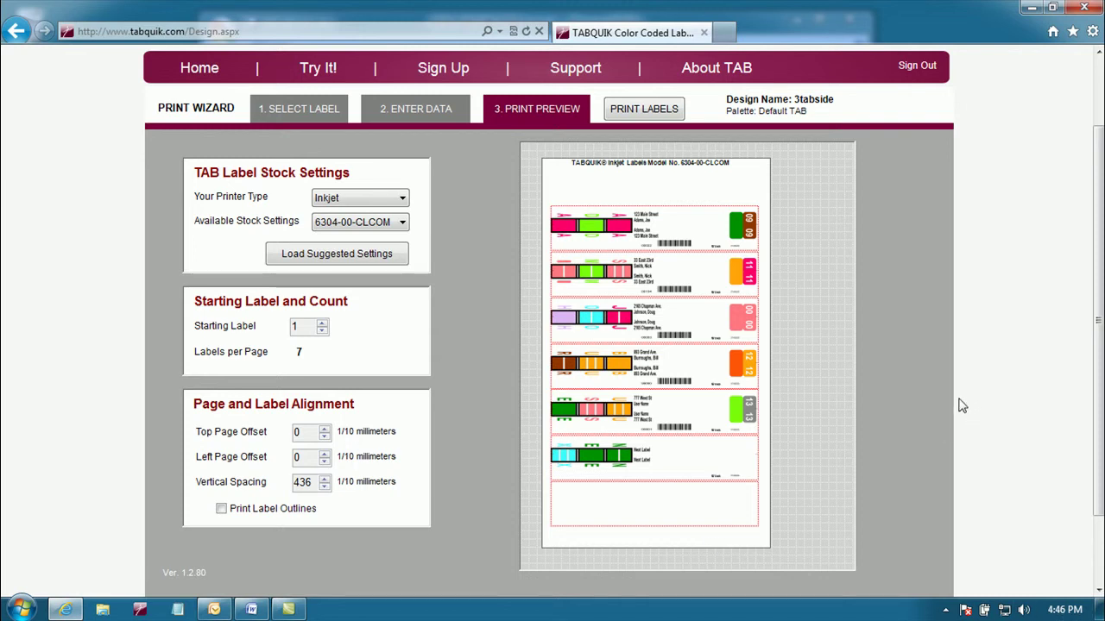
click(352, 197)
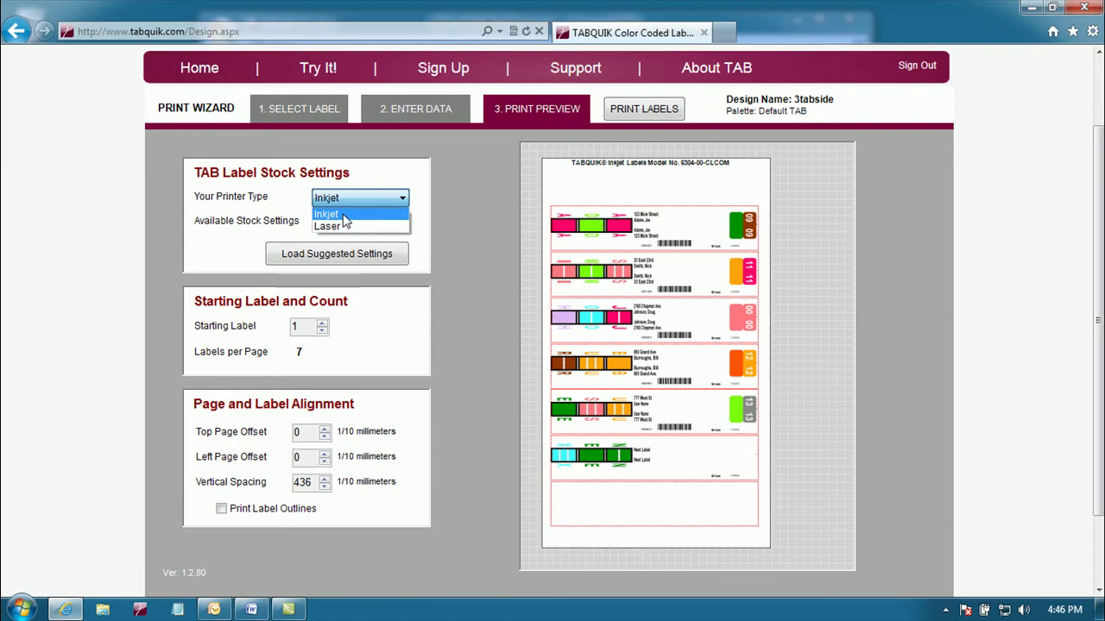
click(345, 228)
click(376, 225)
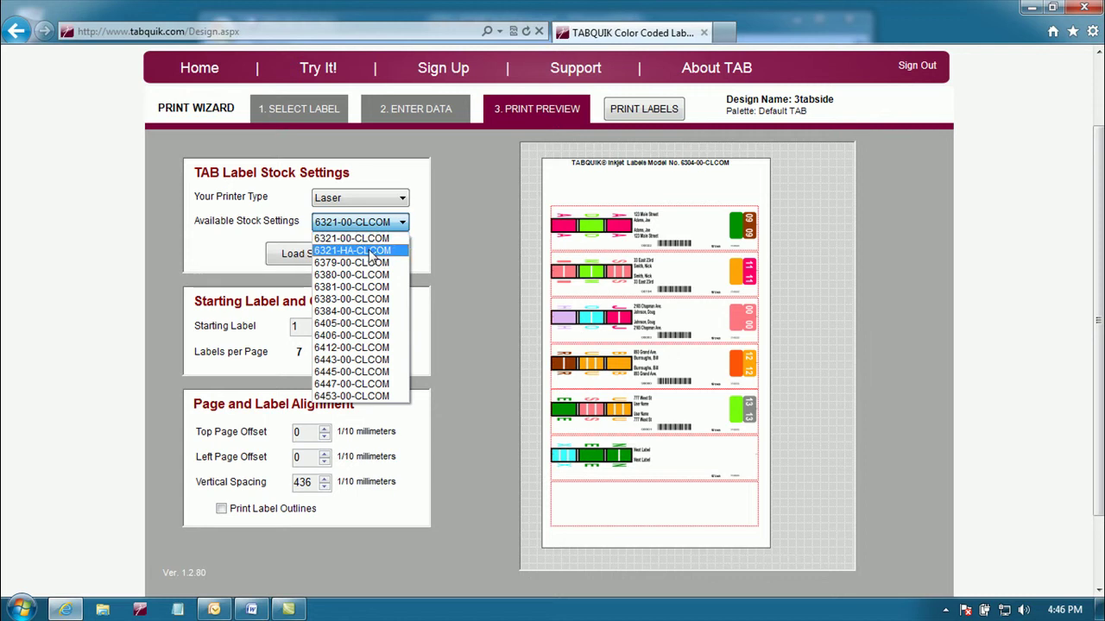
click(373, 251)
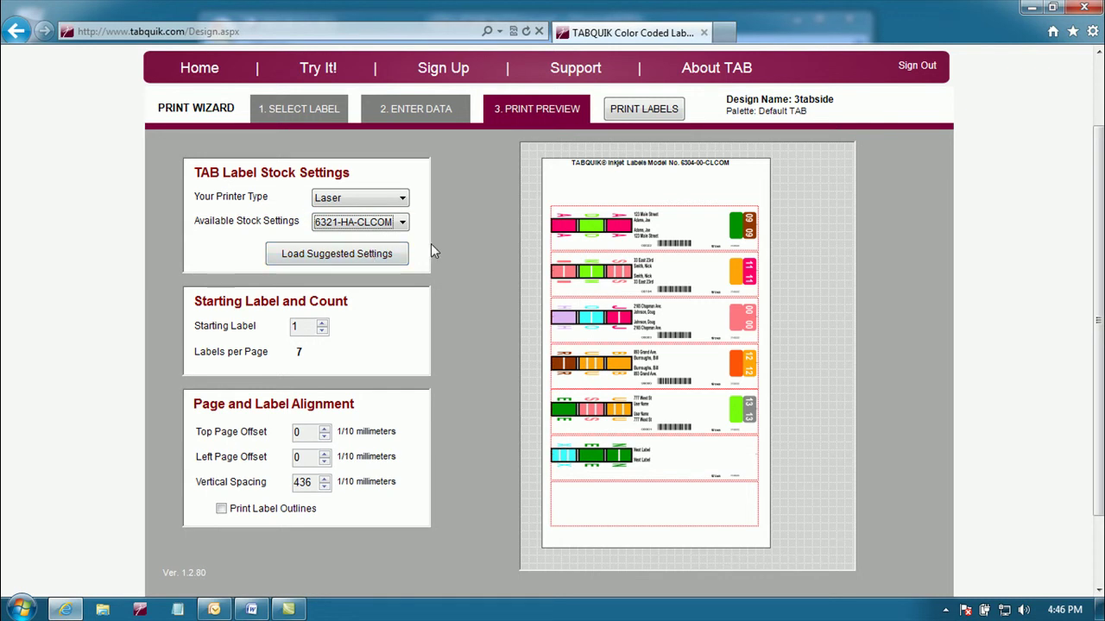
Step: Load the 6321-HA-CLCOM suggested margin and spacing settings, confirming the overwrite
click(352, 263)
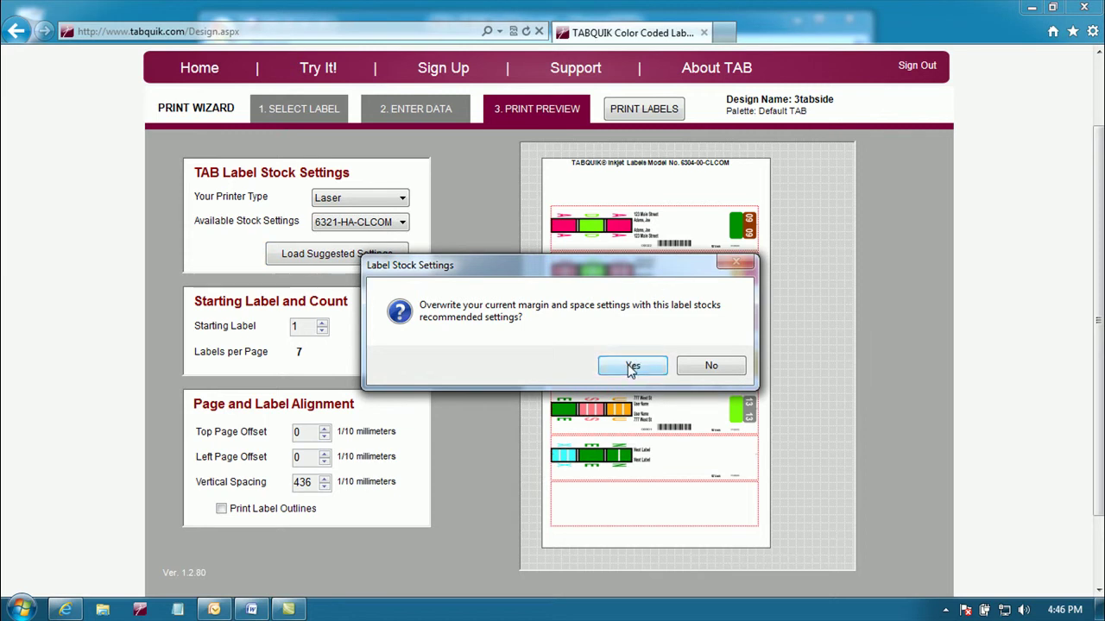
click(631, 367)
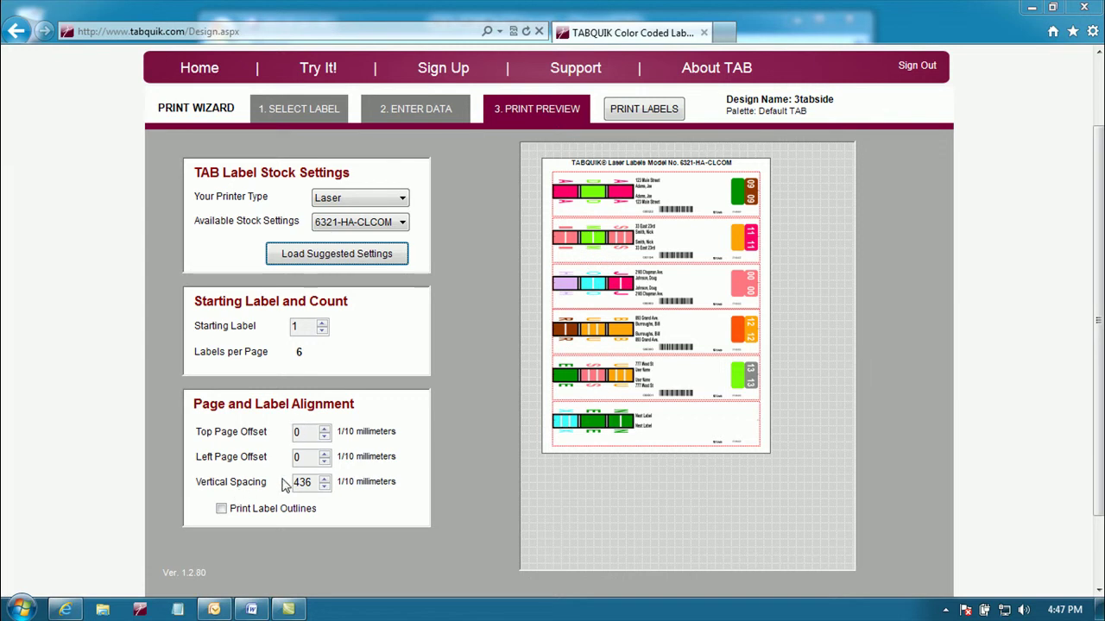
click(303, 434)
text(-6)
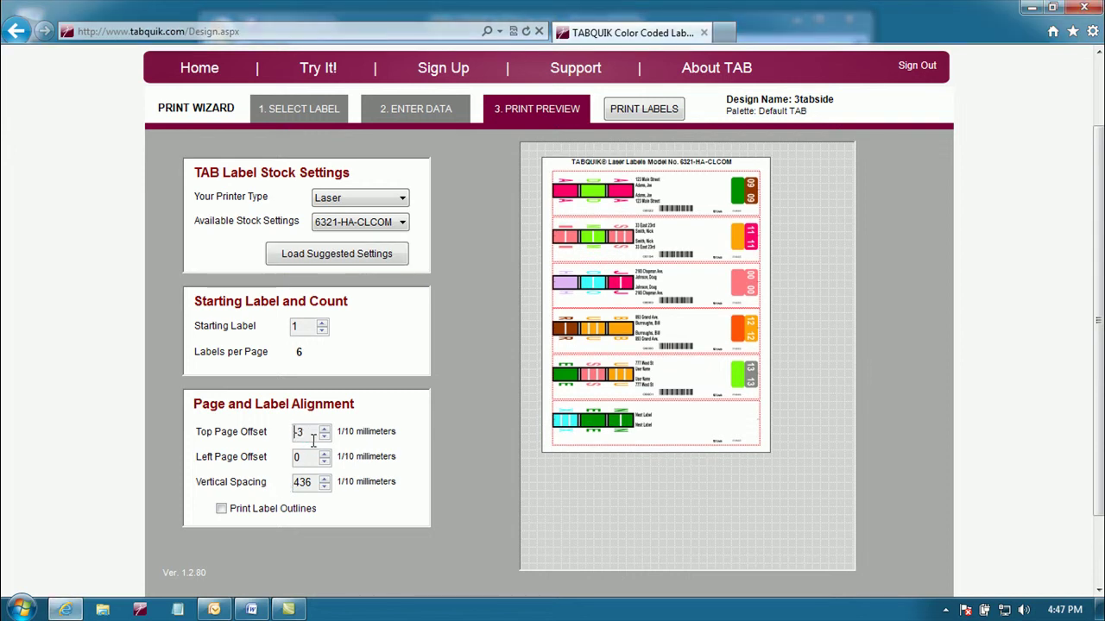
scroll(314, 440, up, 20)
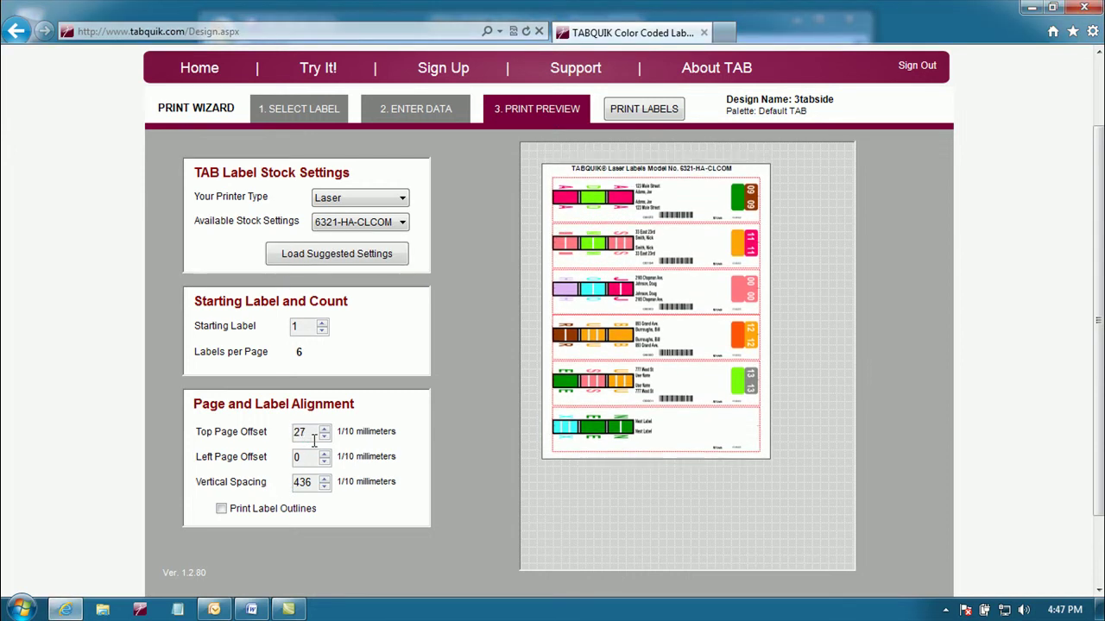
scroll(314, 440, down, 20)
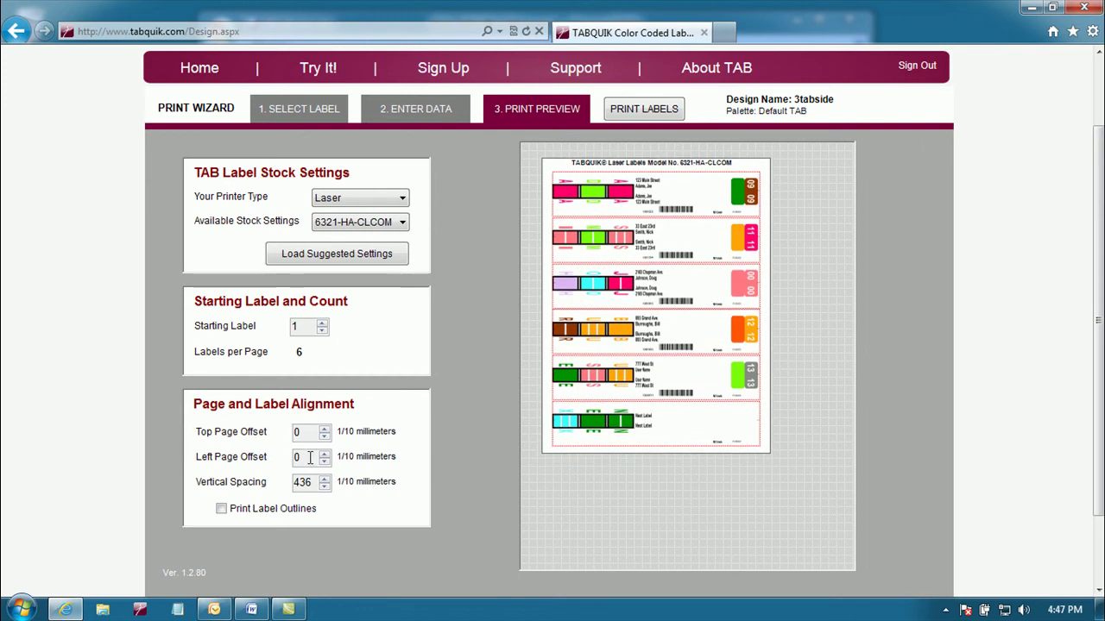
scroll(309, 458, down, 20)
scroll(308, 458, up, 8)
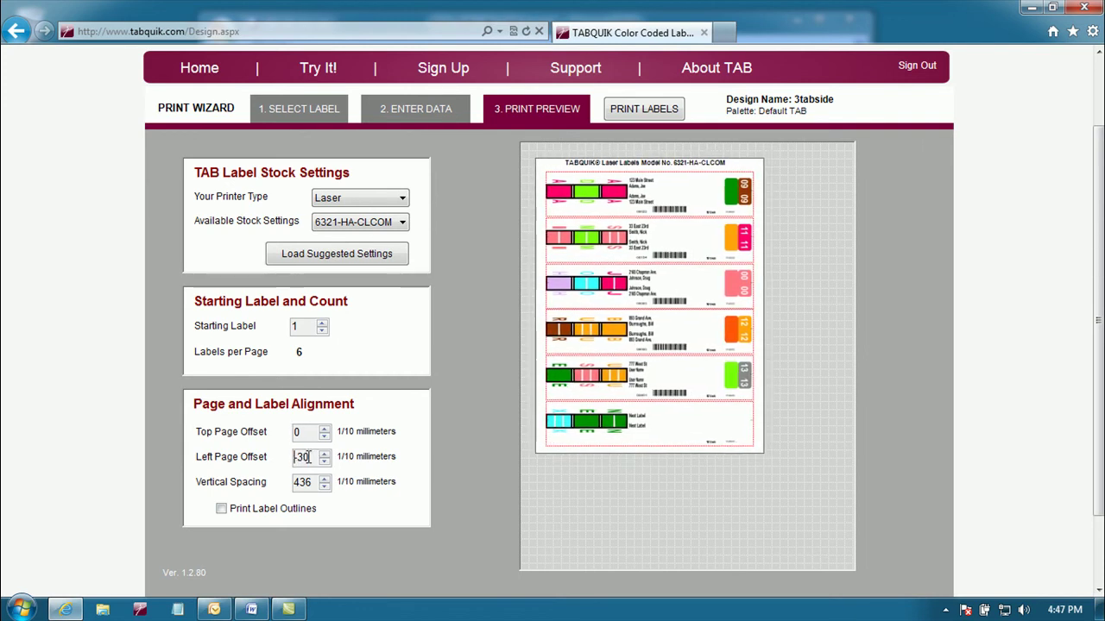
scroll(308, 457, up, 15)
scroll(308, 457, down, 3)
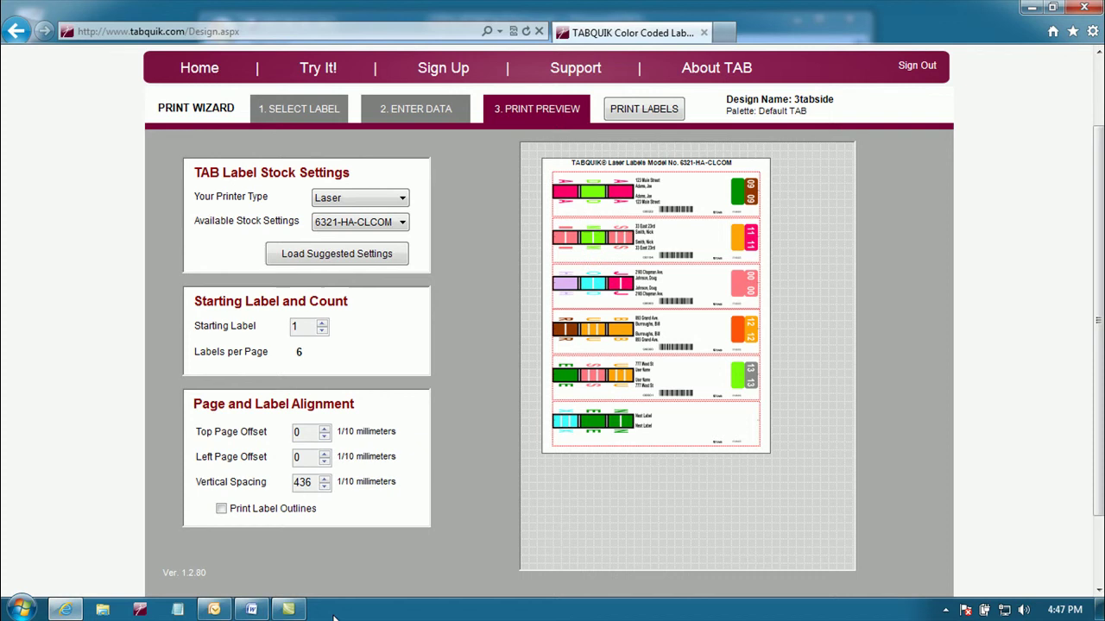
Step: Print the label sheet and answer Yes that all pages printed correctly
click(647, 112)
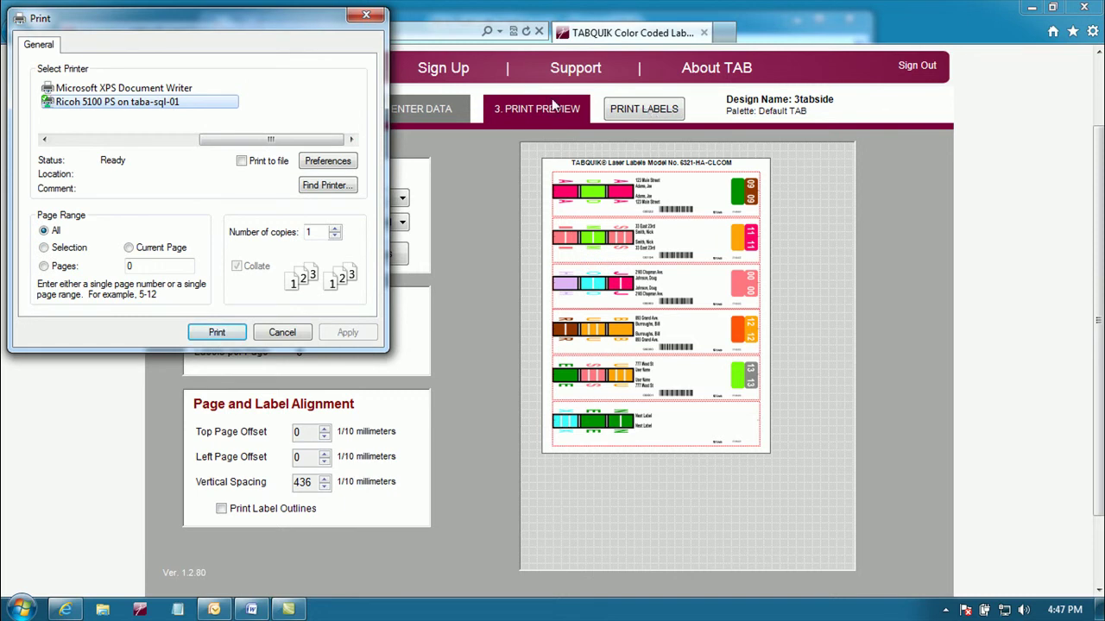
drag(258, 25, 573, 165)
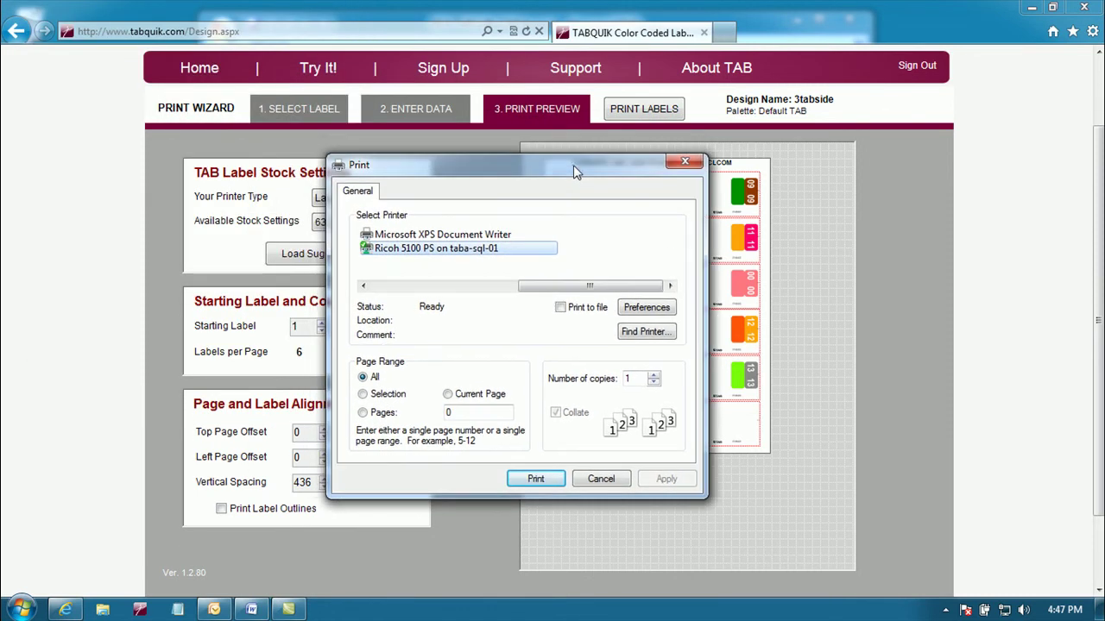
click(536, 480)
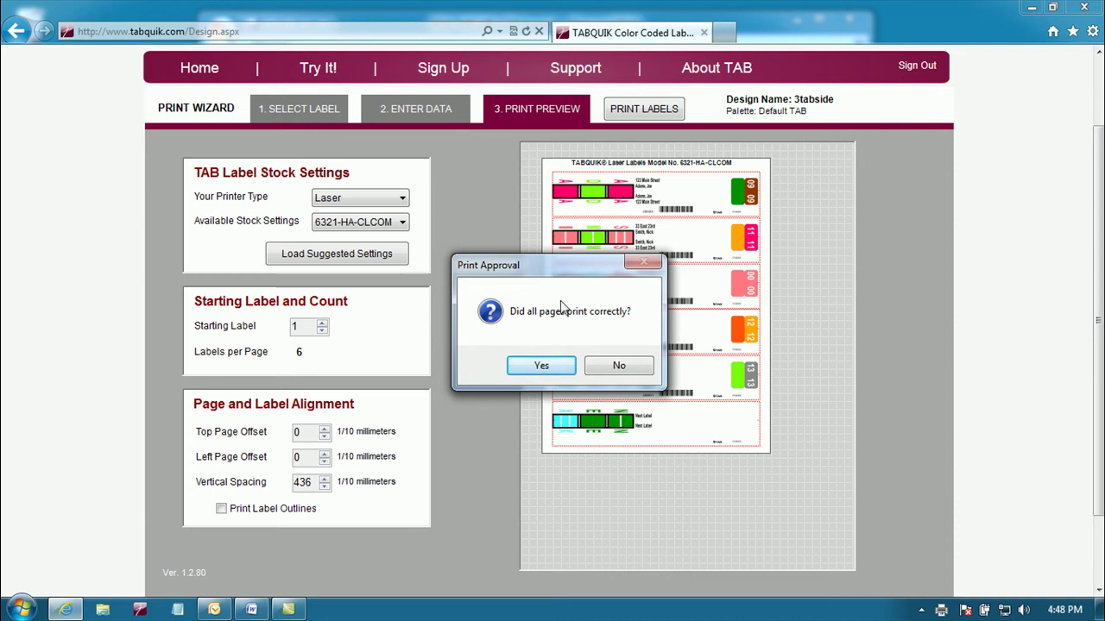
click(544, 367)
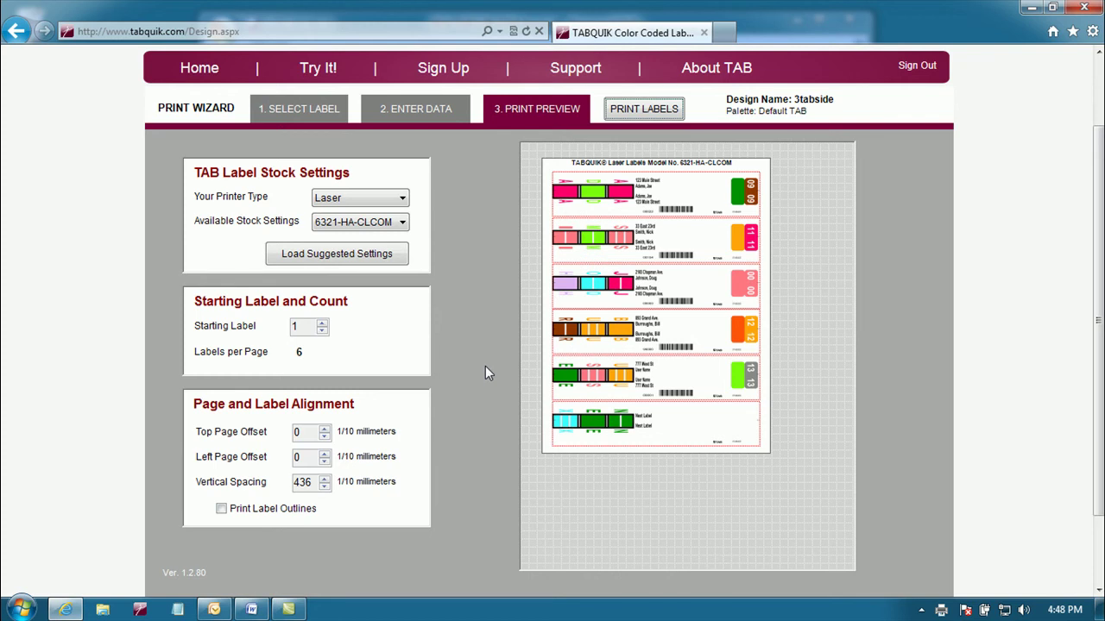
Step: Revisit the Select Label and Enter Data steps, then close the TABQUIK browser window
click(310, 109)
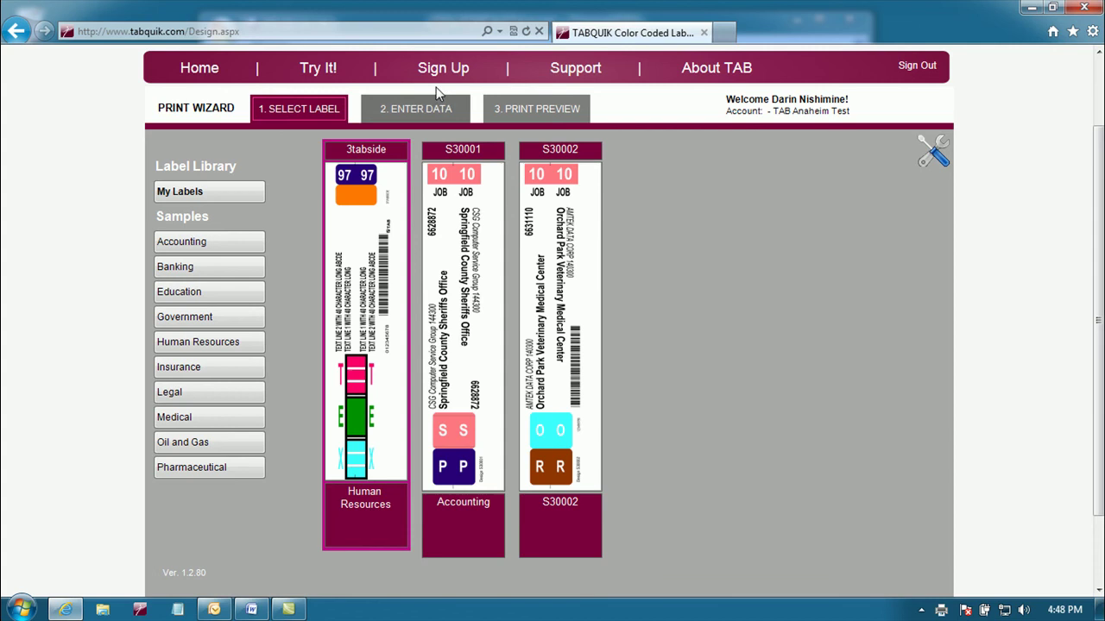
click(415, 108)
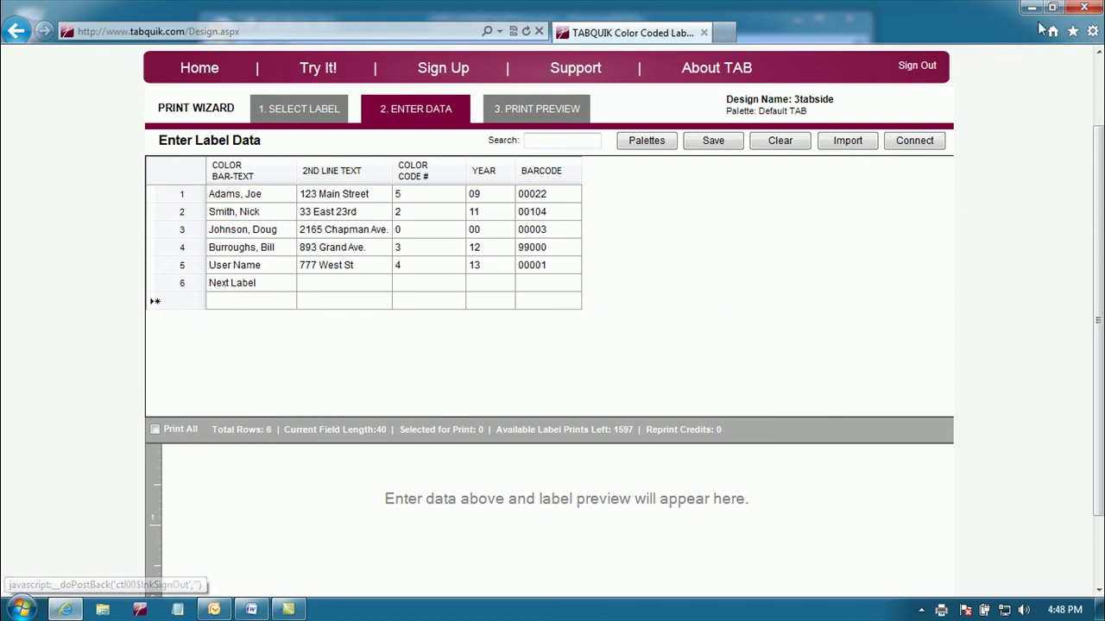
click(1076, 10)
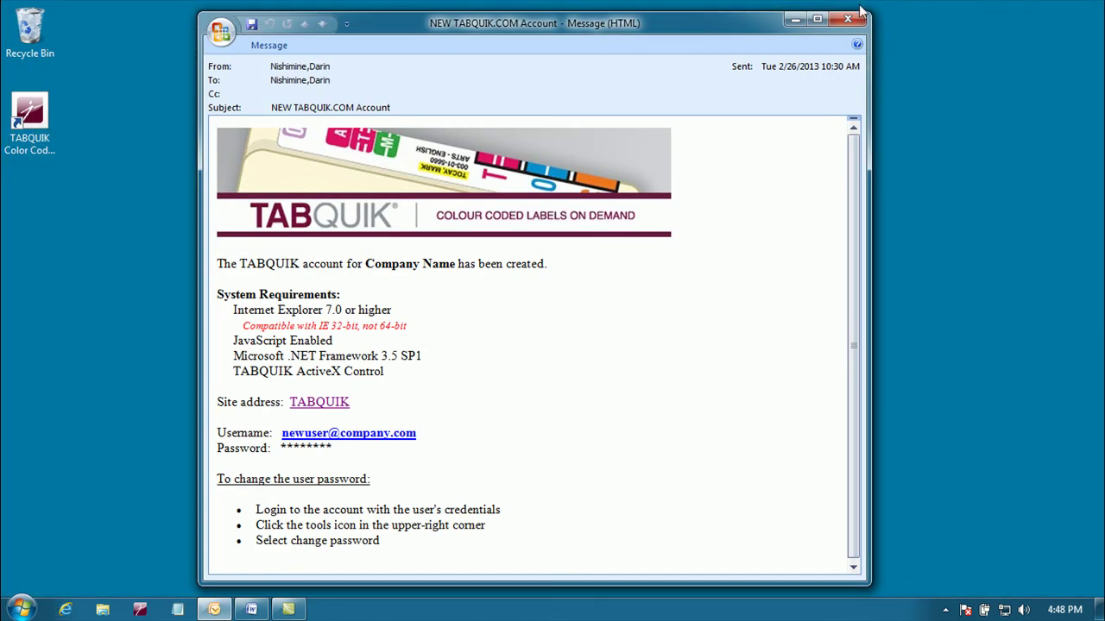
Step: Close the NEW TABQUIK.COM Account email and show the To contact TAB Support document maximized in Word
click(795, 19)
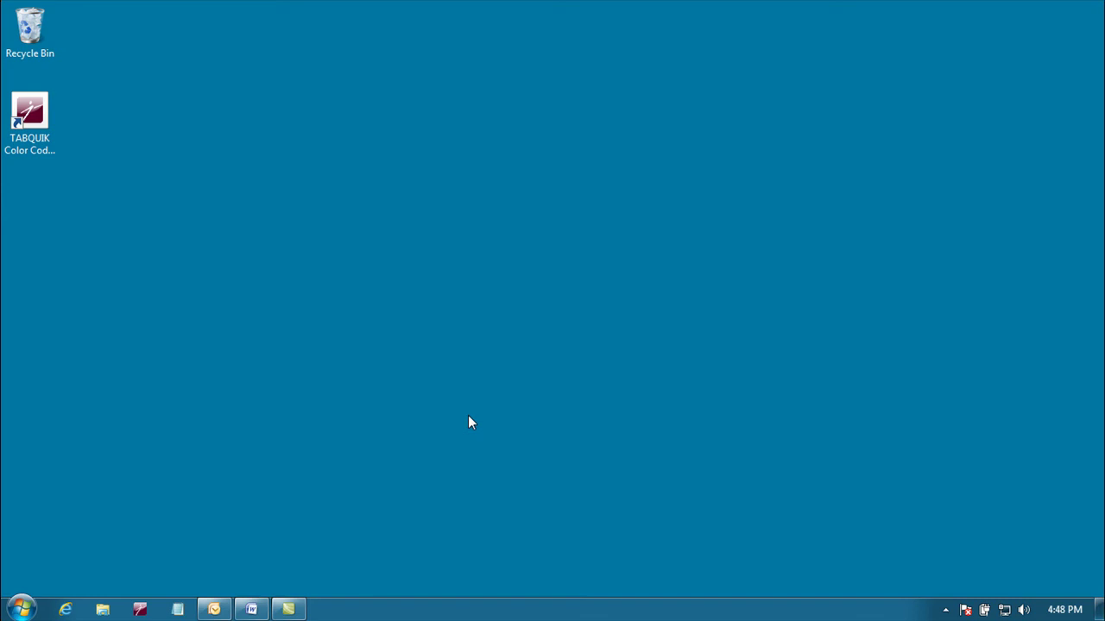
click(251, 609)
click(813, 31)
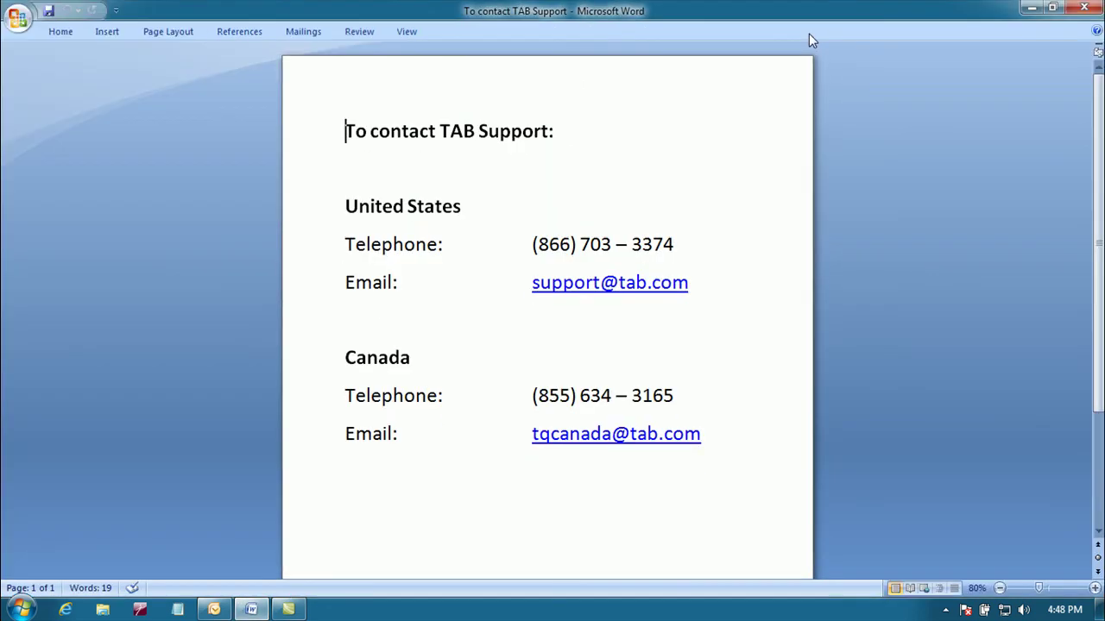